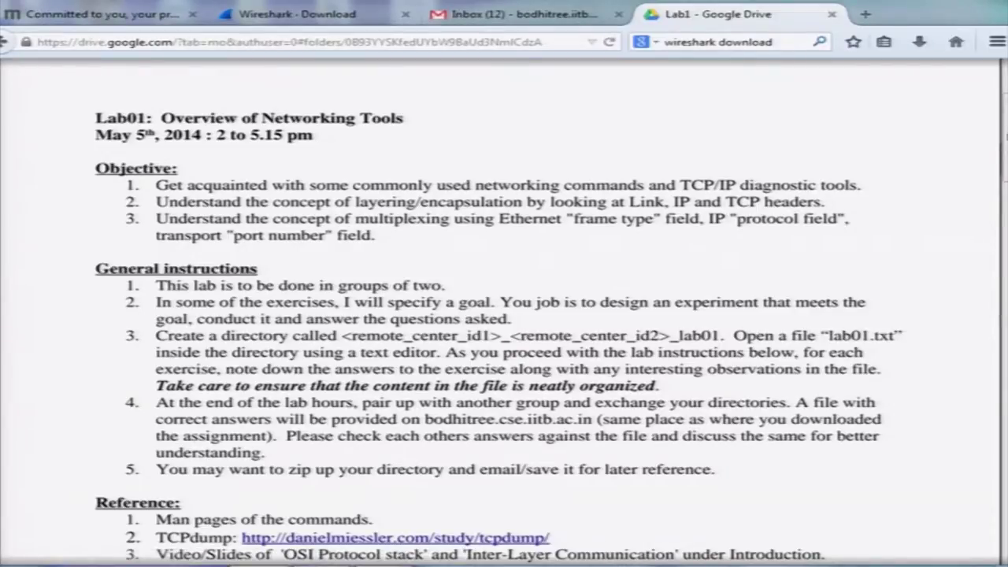
Step: Read the Lab01 handout's objectives, general instructions and references
mouse_move(322, 563)
scroll(533, 463, down, 1)
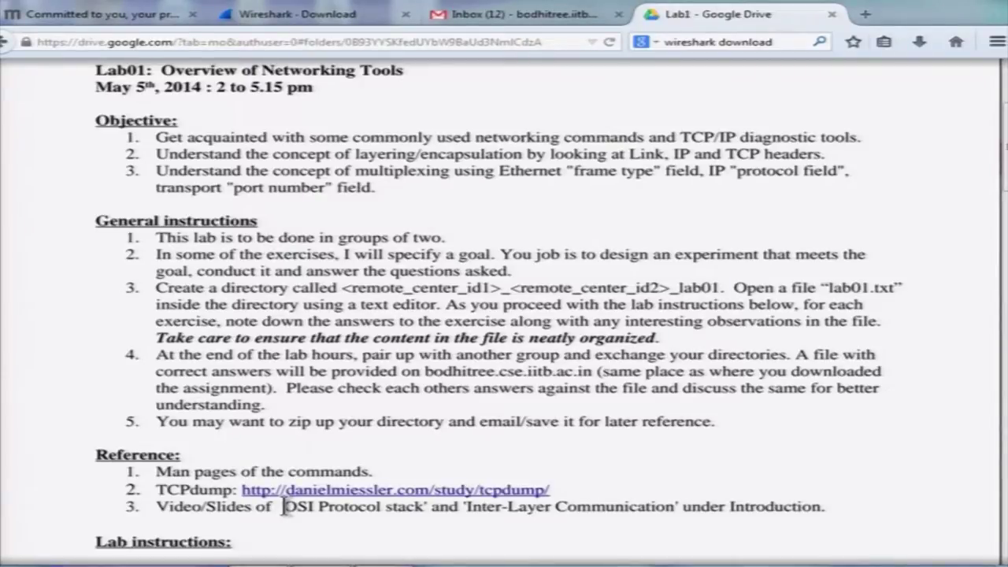
scroll(284, 506, down, 6)
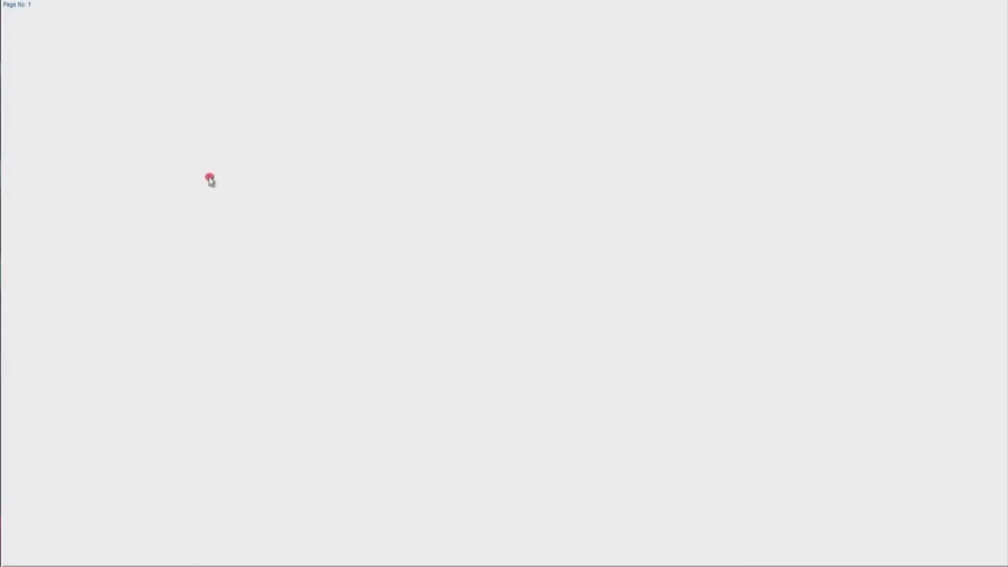
Step: On the blank whiteboard page, sketch a laptop with a network cable leading out of its side
mouse_move(200, 183)
mouse_down()
mouse_move(208, 226)
mouse_move(257, 176)
mouse_move(281, 229)
mouse_up()
mouse_move(204, 231)
mouse_down()
mouse_move(297, 220)
mouse_move(185, 266)
mouse_up()
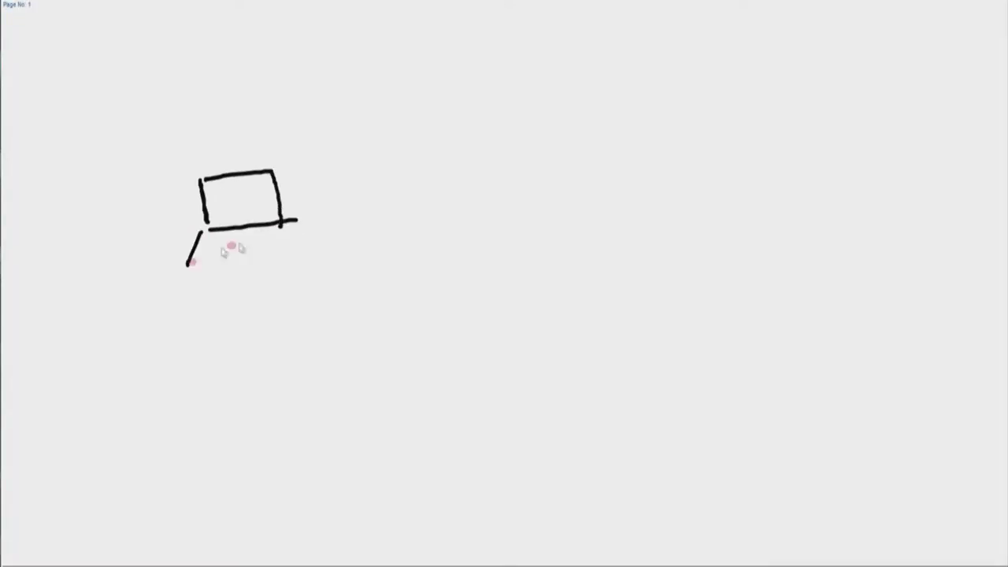
drag(282, 222, 267, 256)
mouse_move(184, 267)
mouse_down()
mouse_move(268, 253)
mouse_move(358, 203)
mouse_up()
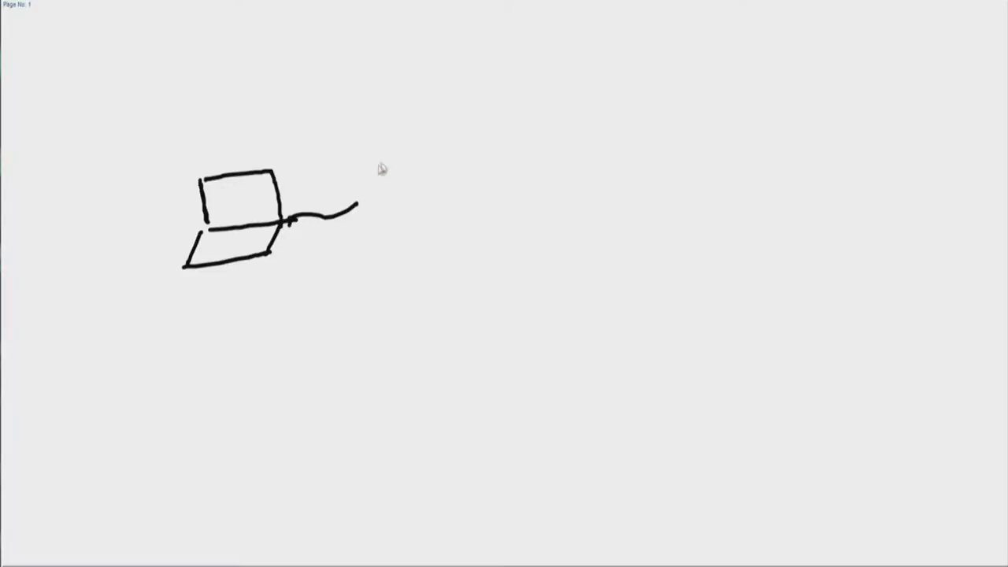
Step: Draw a LAN cloud at the end of the cable, linked through a labelled router box to a partial cloud labelled Internet
mouse_move(383, 164)
mouse_down()
mouse_move(376, 253)
mouse_move(492, 234)
mouse_move(401, 306)
mouse_move(367, 236)
mouse_up()
mouse_move(394, 210)
mouse_down()
mouse_move(429, 216)
mouse_move(542, 149)
mouse_move(516, 178)
mouse_up()
mouse_move(507, 130)
mouse_down()
mouse_move(509, 141)
mouse_move(574, 131)
mouse_up()
drag(543, 167, 578, 157)
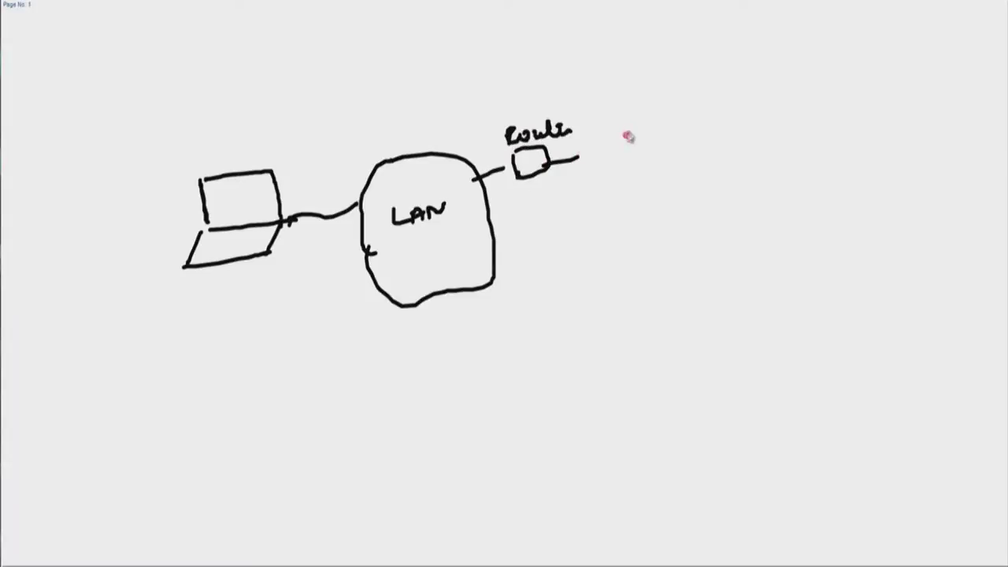
mouse_move(638, 116)
mouse_down()
mouse_move(581, 184)
mouse_move(610, 230)
mouse_up()
mouse_move(632, 143)
mouse_down()
mouse_move(675, 150)
mouse_move(711, 131)
mouse_move(732, 133)
mouse_up()
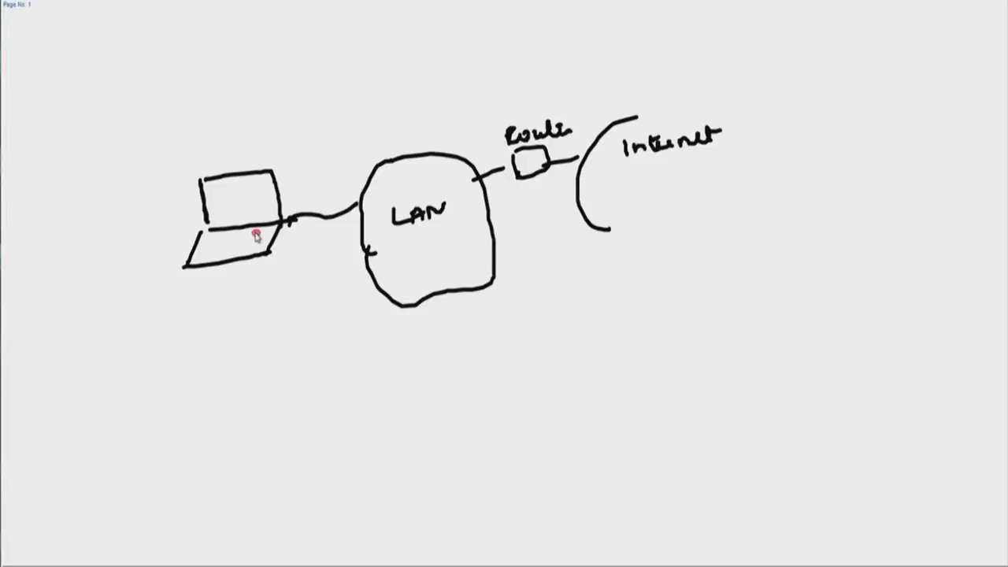
mouse_move(124, 309)
mouse_down()
mouse_move(123, 323)
mouse_move(137, 312)
mouse_move(187, 320)
mouse_move(231, 309)
mouse_up()
mouse_move(26, 325)
mouse_down()
mouse_move(32, 342)
mouse_move(238, 319)
mouse_up()
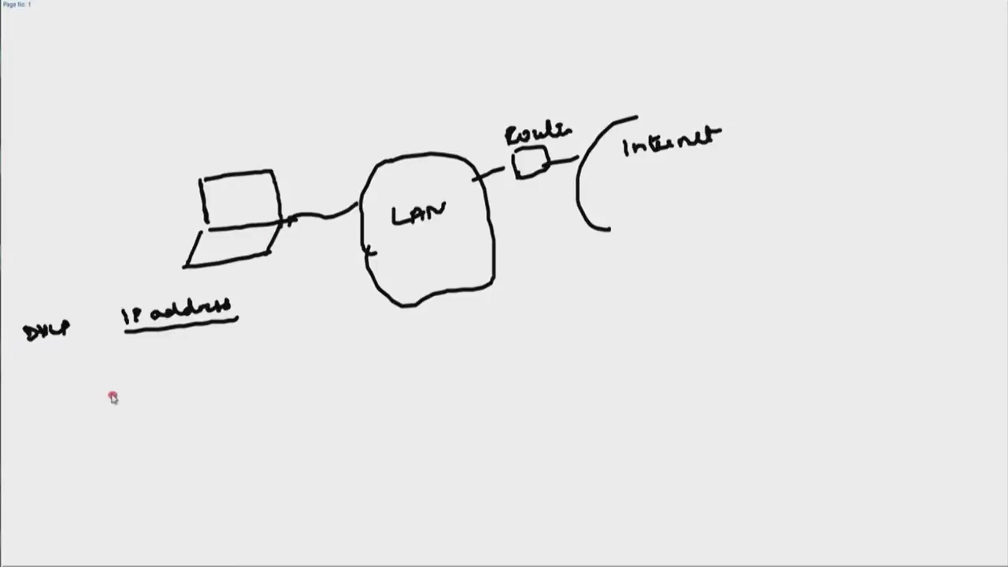
mouse_move(110, 397)
mouse_down()
mouse_move(192, 402)
mouse_move(235, 387)
mouse_move(246, 398)
mouse_move(268, 381)
mouse_move(305, 376)
mouse_up()
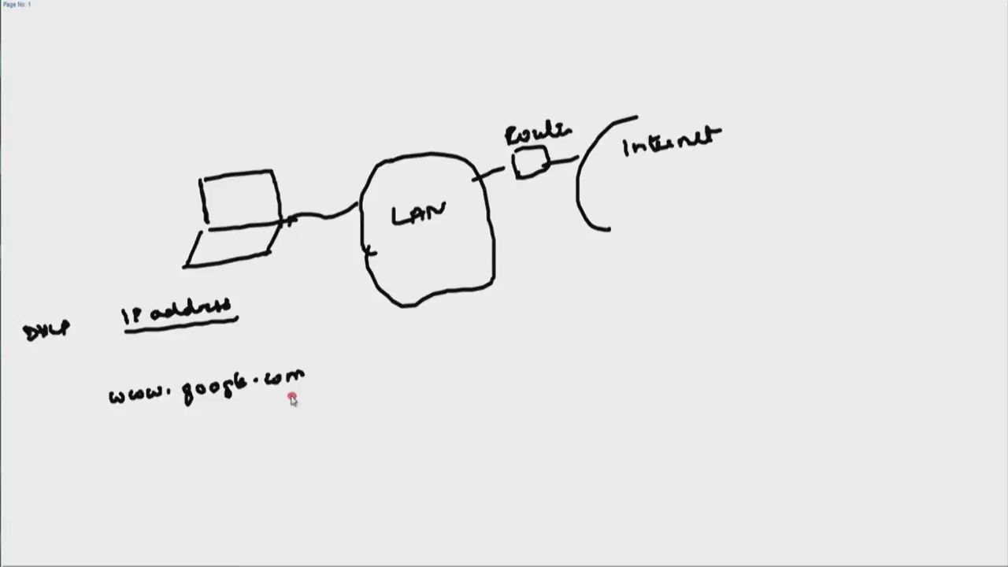
mouse_move(171, 406)
mouse_down()
mouse_move(169, 421)
mouse_move(178, 418)
mouse_up()
mouse_move(45, 439)
mouse_down()
mouse_move(79, 432)
mouse_move(60, 472)
mouse_move(117, 460)
mouse_up()
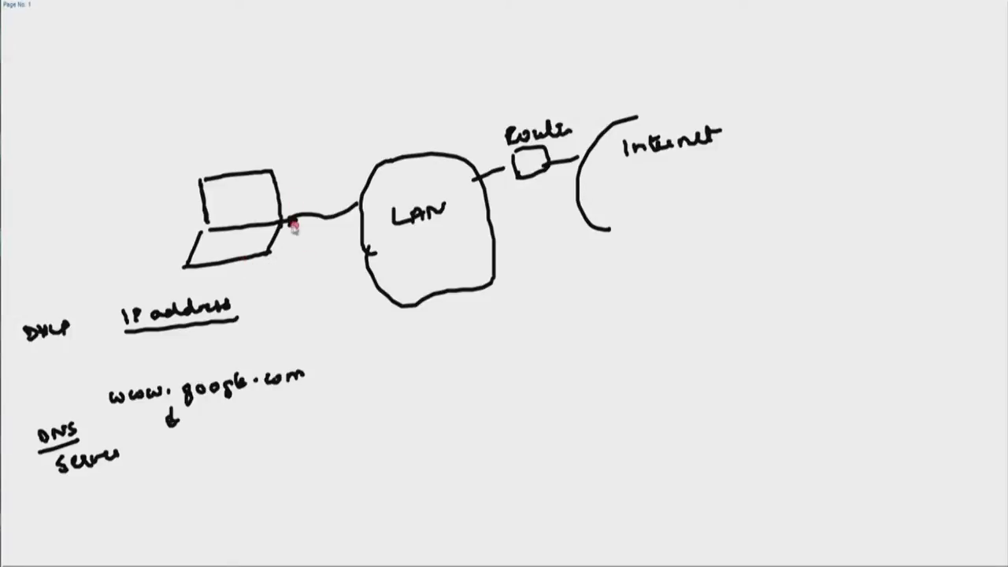
Step: Write "IP google" under the arrow and draw a packet beneath it, split into labelled protocol segments including TCP and HTTP
mouse_move(178, 504)
mouse_down()
mouse_move(216, 499)
mouse_move(180, 512)
mouse_up()
mouse_move(187, 443)
mouse_down()
mouse_move(228, 446)
mouse_move(233, 456)
mouse_move(249, 449)
mouse_up()
drag(203, 499, 226, 506)
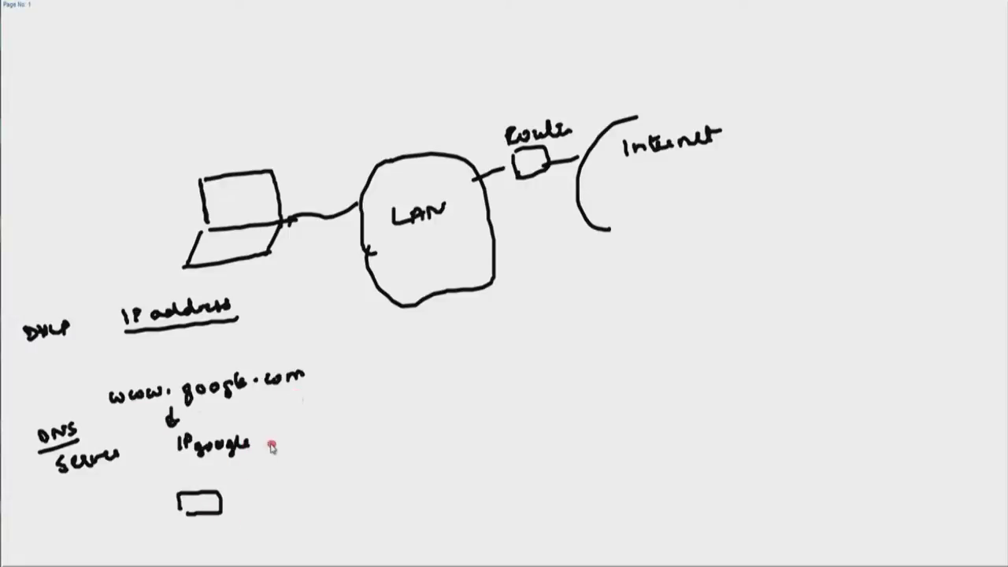
mouse_move(188, 501)
mouse_down()
mouse_move(217, 499)
mouse_move(178, 518)
mouse_move(145, 496)
mouse_move(147, 515)
mouse_move(139, 512)
mouse_move(153, 506)
mouse_move(112, 513)
mouse_move(130, 509)
mouse_up()
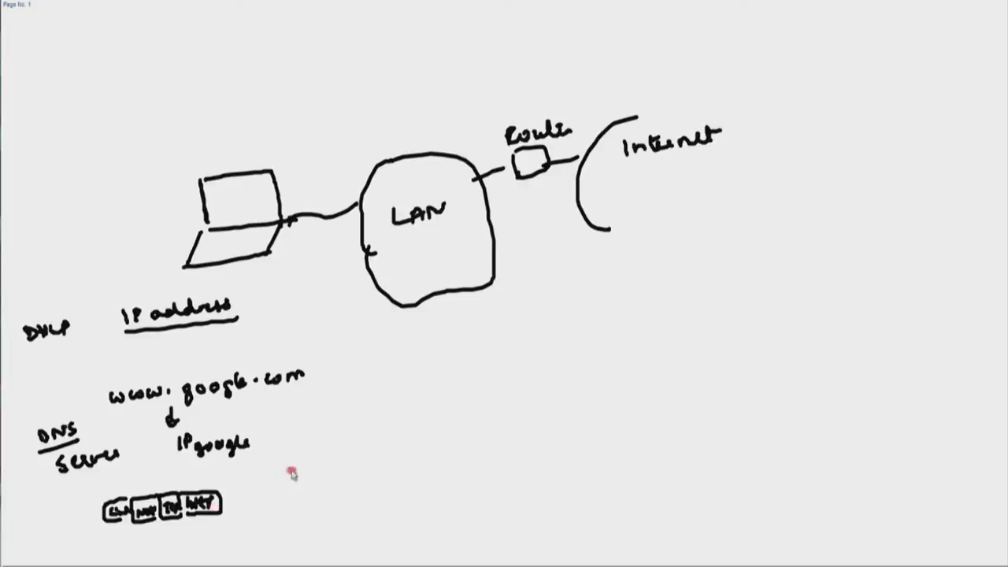
mouse_move(341, 457)
mouse_down()
mouse_move(344, 443)
mouse_move(333, 452)
mouse_move(372, 457)
mouse_move(373, 448)
mouse_move(508, 433)
mouse_up()
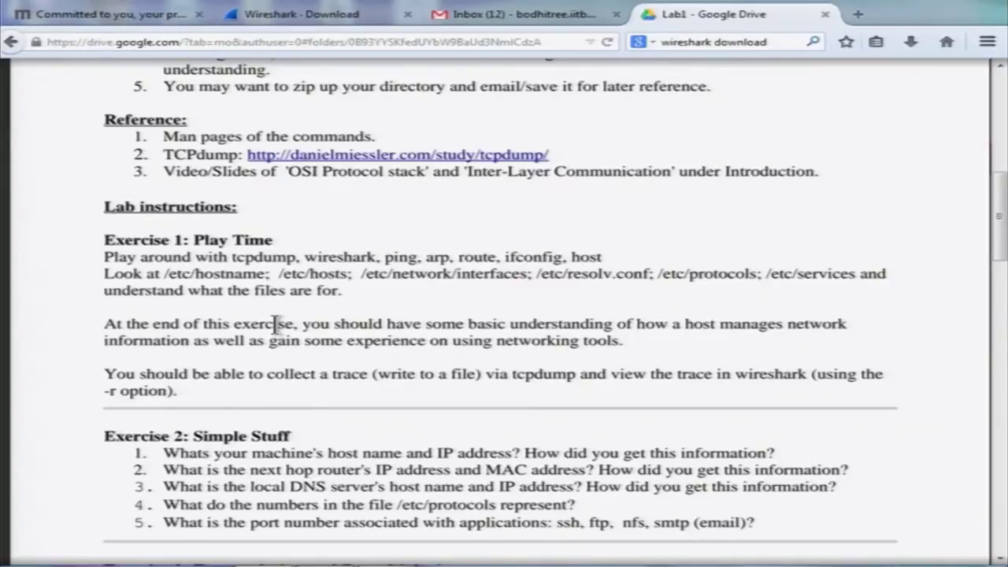
Step: Read the lab instructions for Exercises 1 and 2 and the goal of Exercise 3 in the Lab1 handout
scroll(275, 322, down, 1)
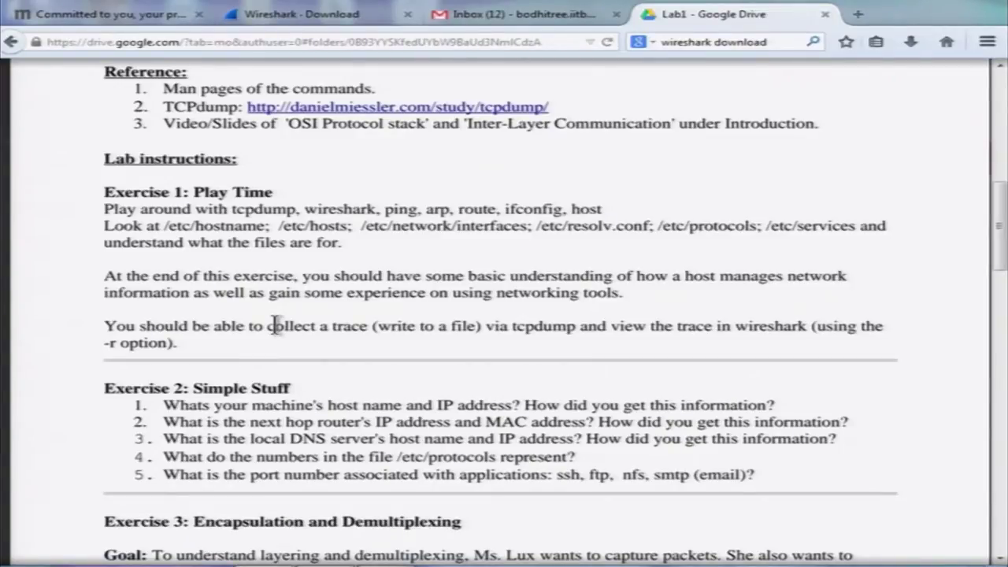
scroll(274, 324, down, 1)
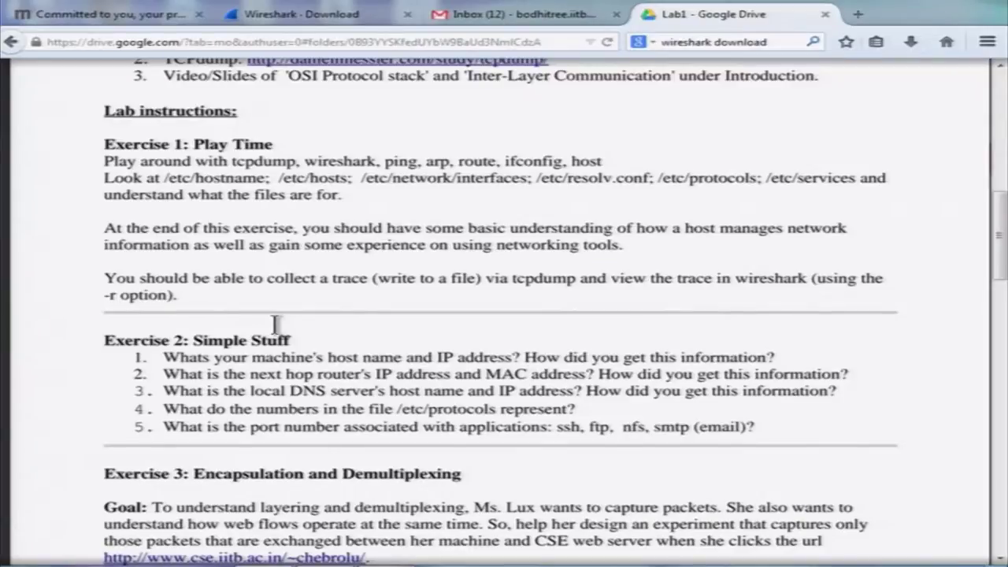
scroll(276, 324, down, 1)
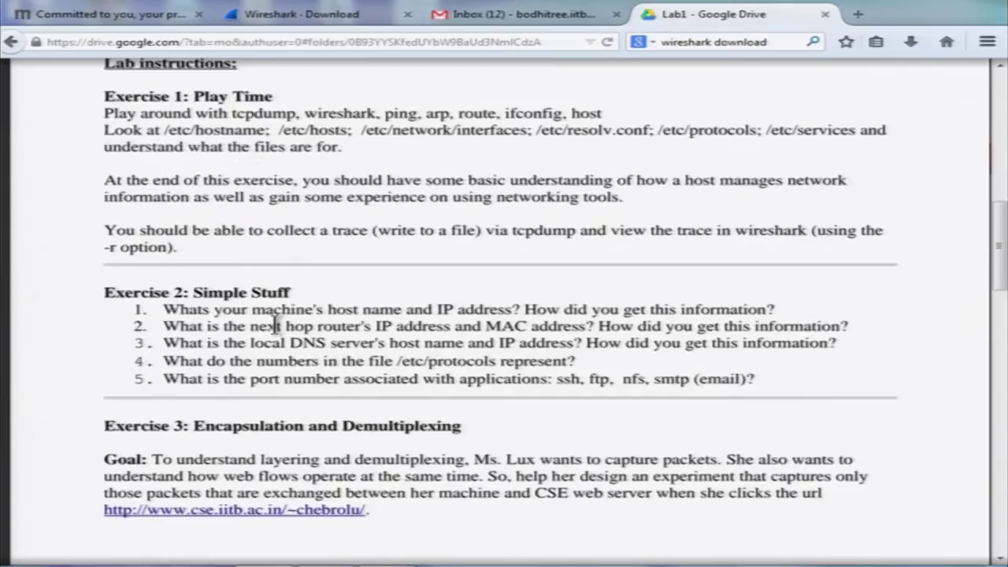
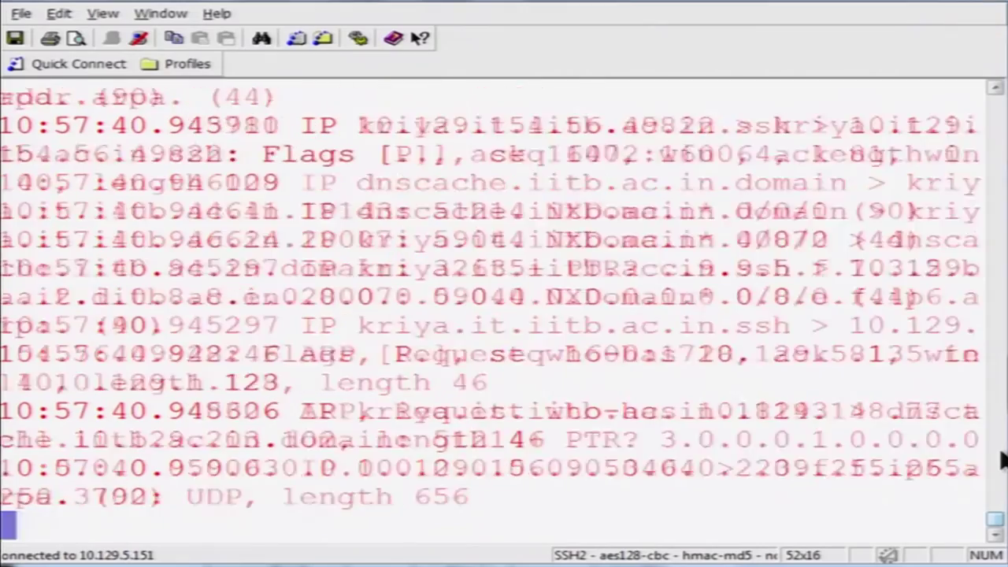
Step: Stop the running packet capture in the SSH terminal and clear the terminal
key(ctrl+c)
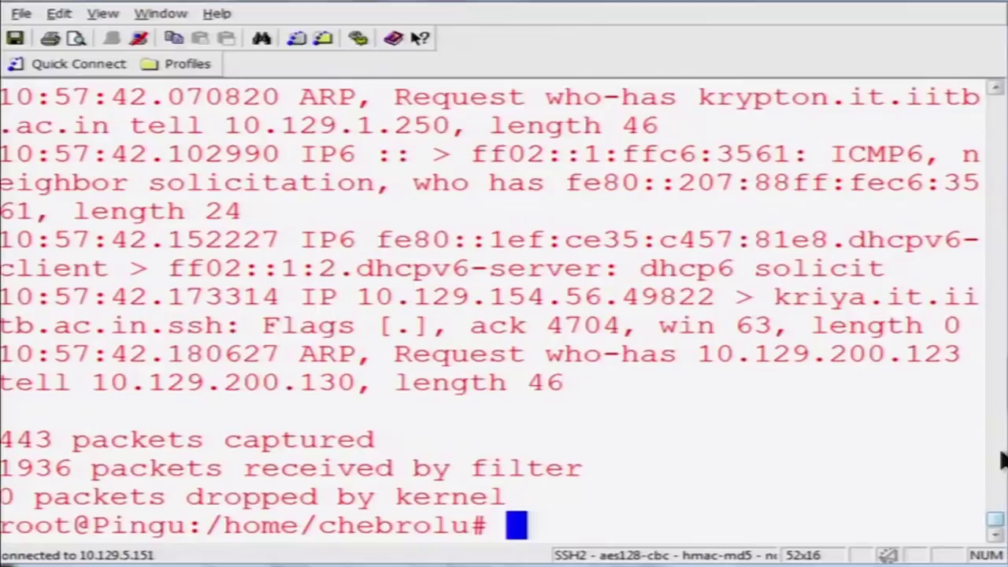
text(clear)
key(Return)
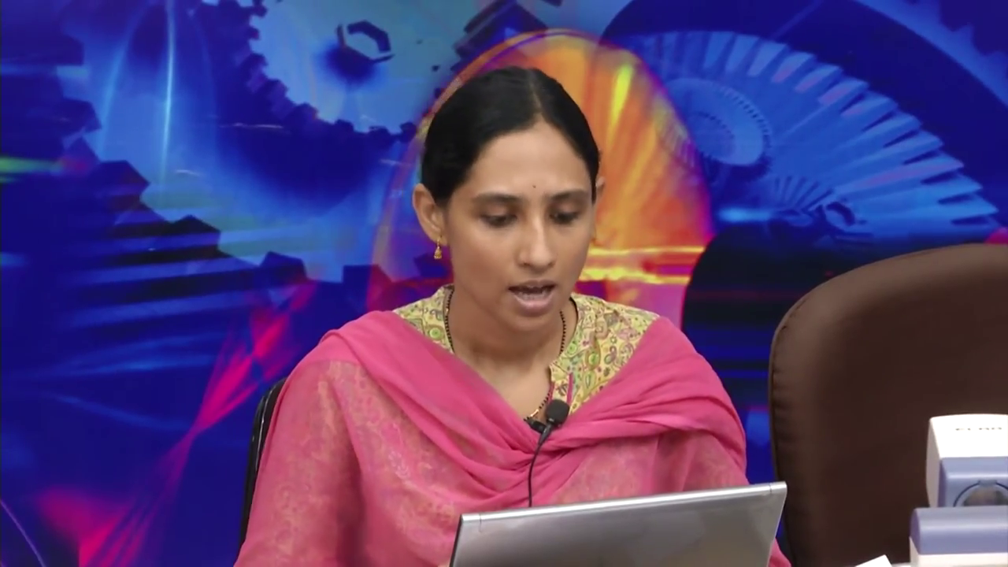
Step: Enter the partial command "tcpdump -i eth0 host" at the root prompt without running it
text(tcpdu)
text(mp -i eth0 host)
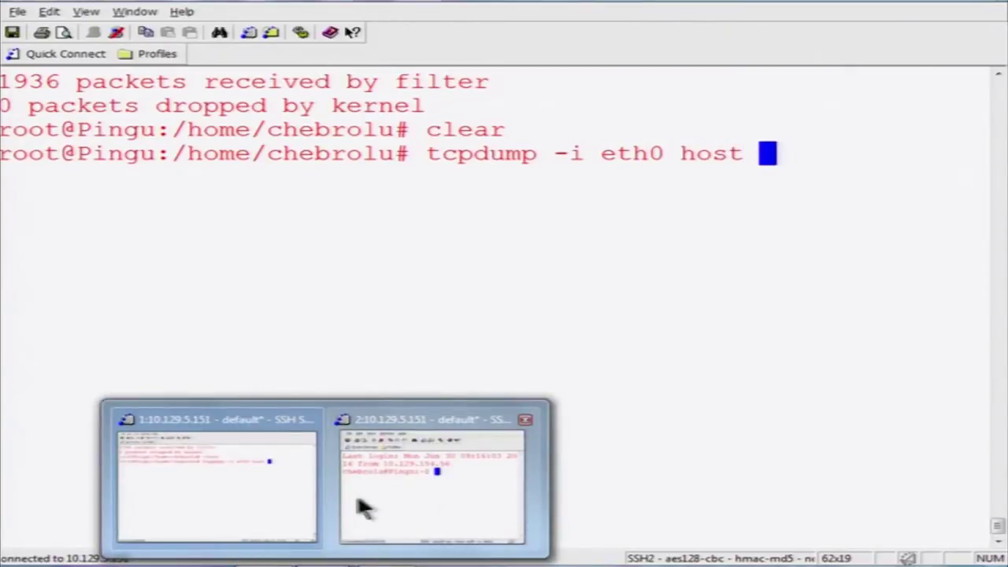
click(394, 513)
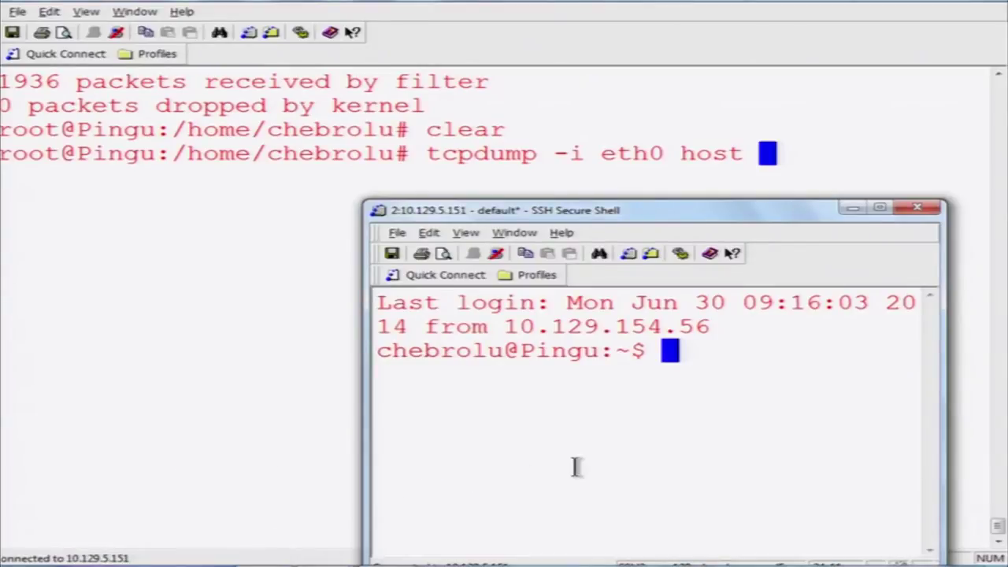
text(ping www.csed)
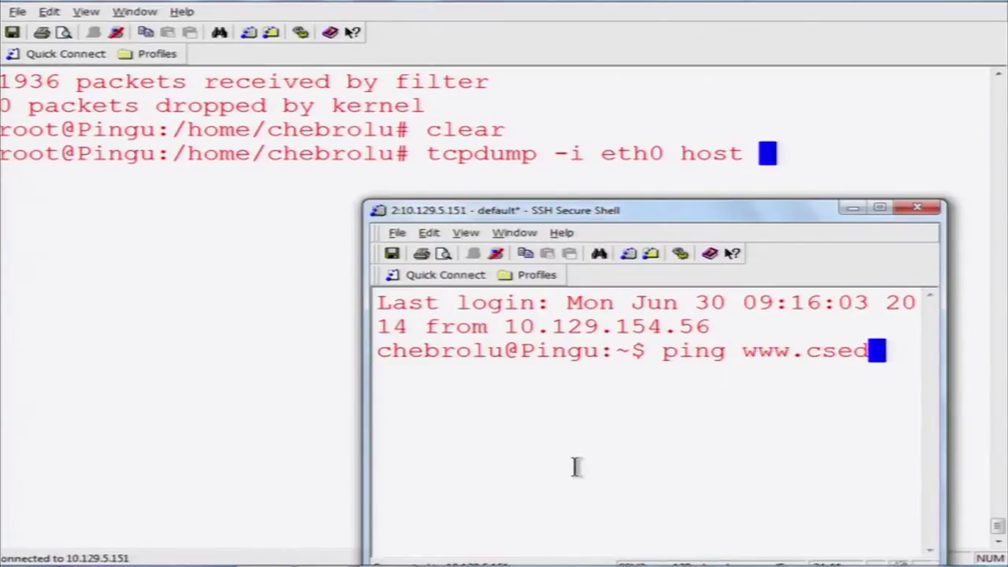
key(BackSpace)
text(.iitb.ac)
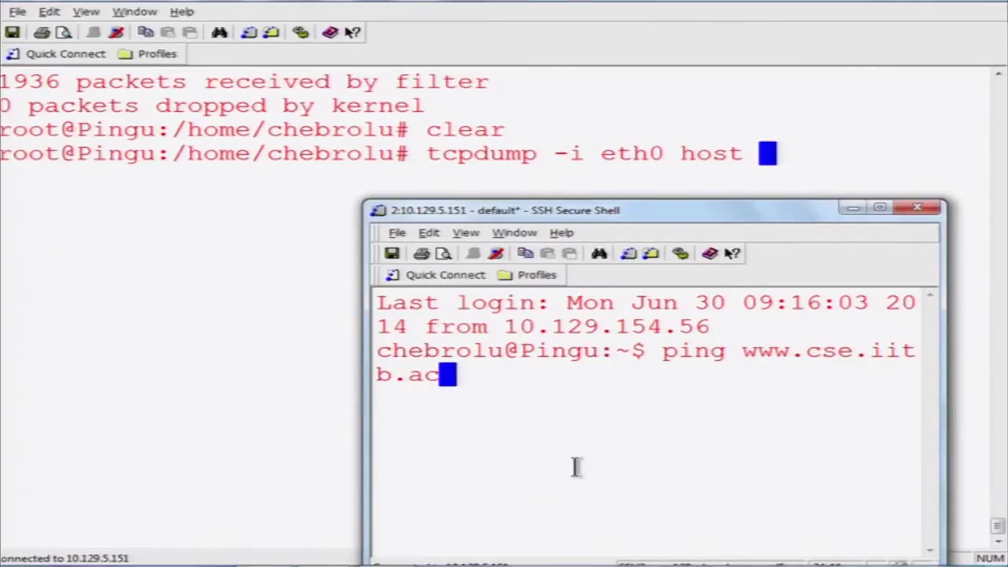
text(.in)
key(Return)
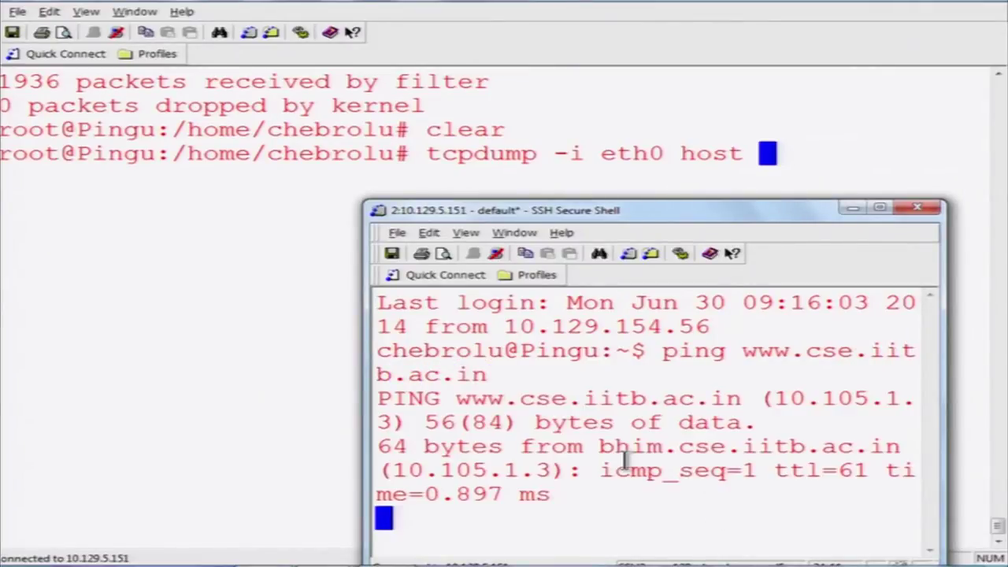
key(ctrl+c)
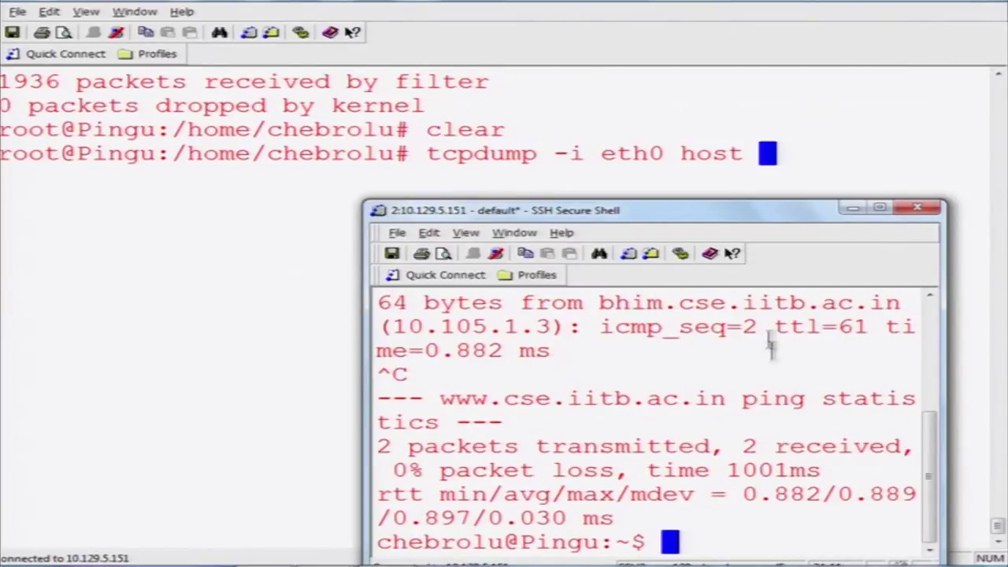
drag(923, 472, 933, 423)
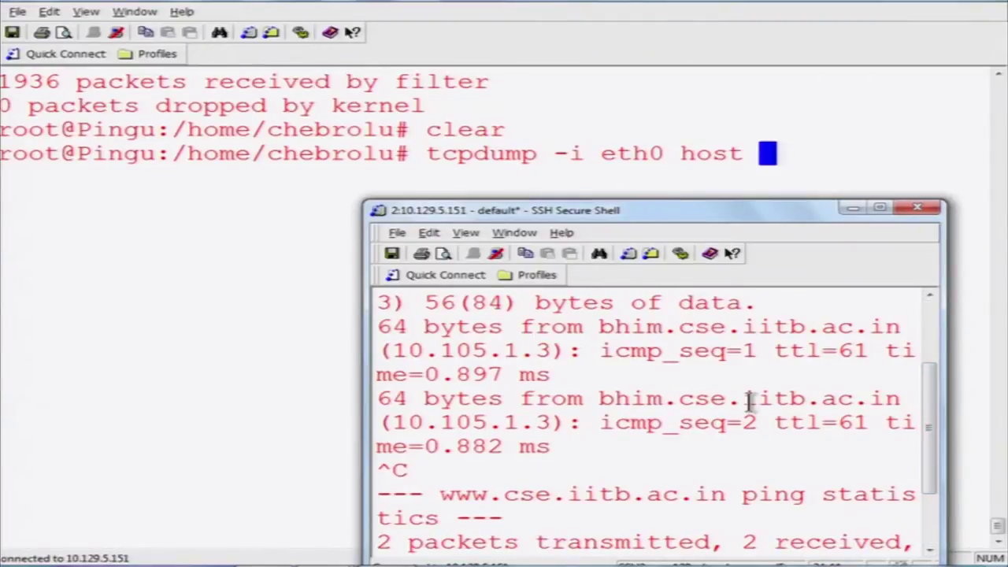
scroll(749, 402, up, 2)
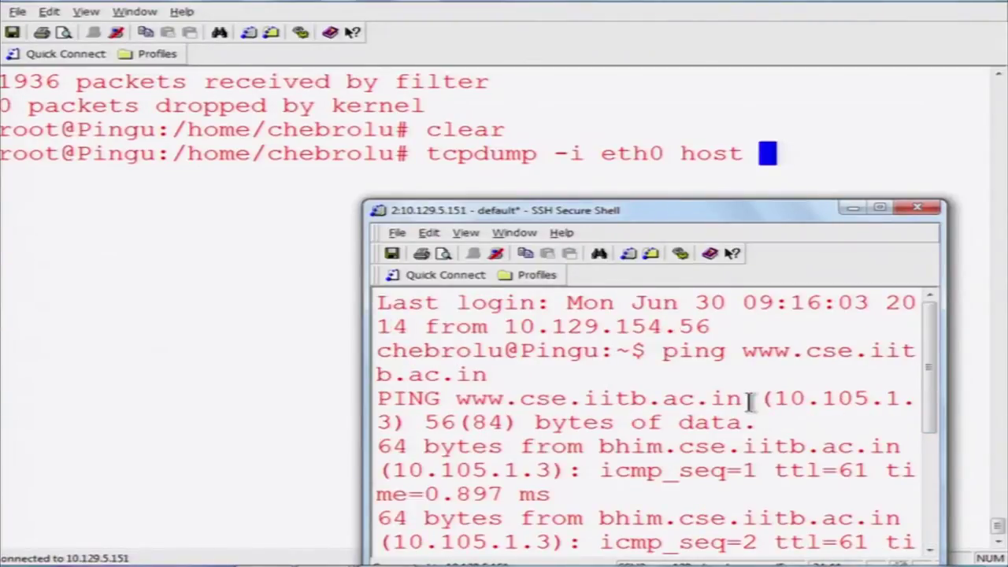
Step: In the first SSH session, complete the tcpdump host filter with 10.105.1.3 and start the capture
click(774, 161)
text(1)
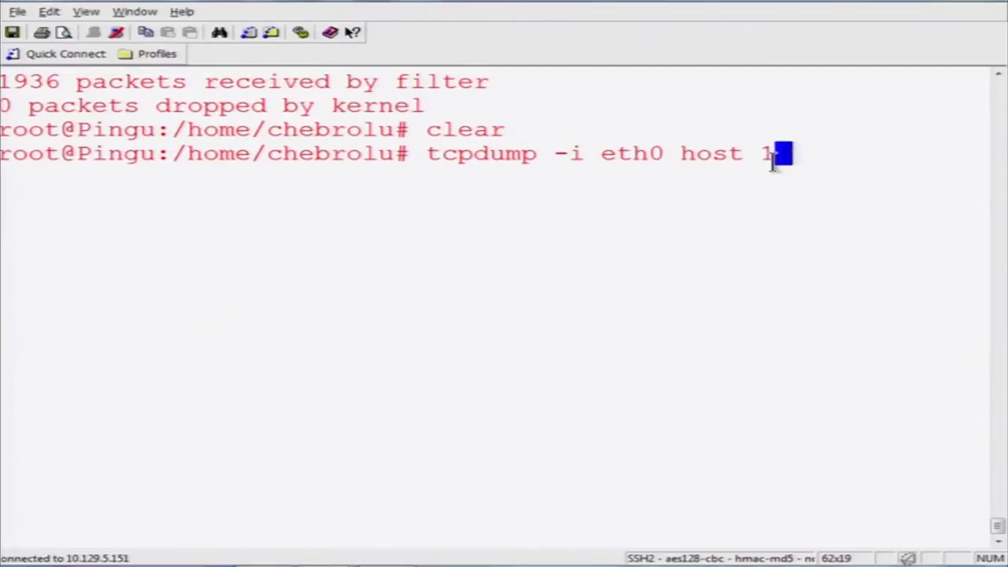
text(0.105.1.1)
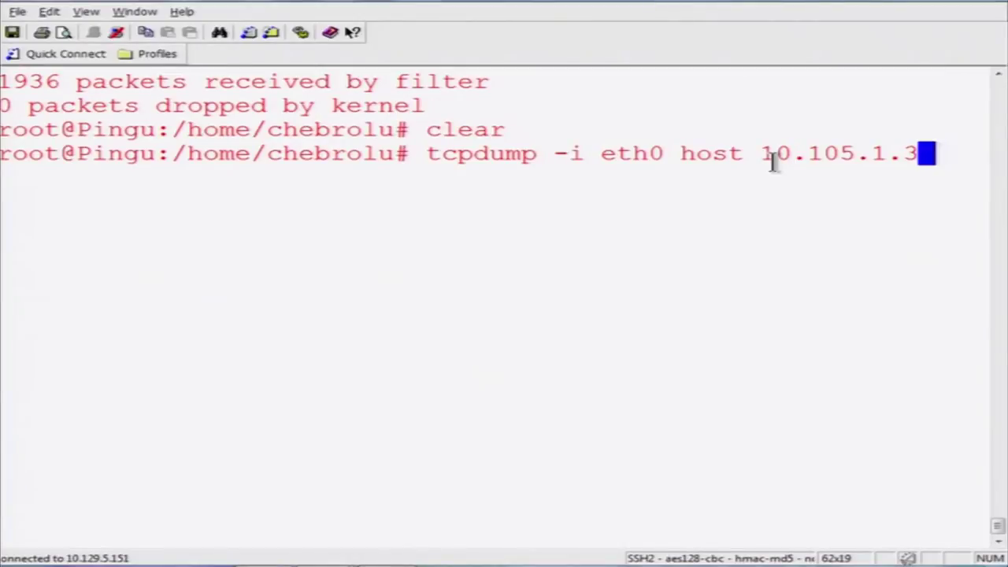
key(Return)
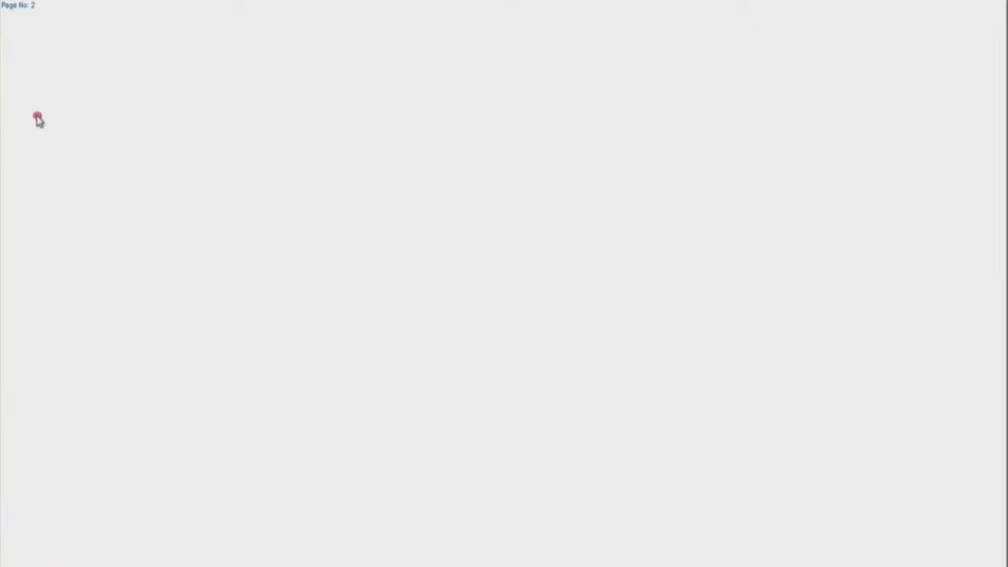
Step: On whiteboard page 2, handwrite "Commands :" with the entries Ping, ssh and wget, and an underlined "url" beside wget
mouse_move(42, 99)
mouse_down()
mouse_move(34, 115)
mouse_move(147, 115)
mouse_move(172, 103)
mouse_up()
click(209, 93)
click(208, 101)
mouse_move(256, 100)
mouse_down()
mouse_move(260, 86)
mouse_move(311, 103)
mouse_move(309, 115)
mouse_up()
drag(249, 144, 297, 150)
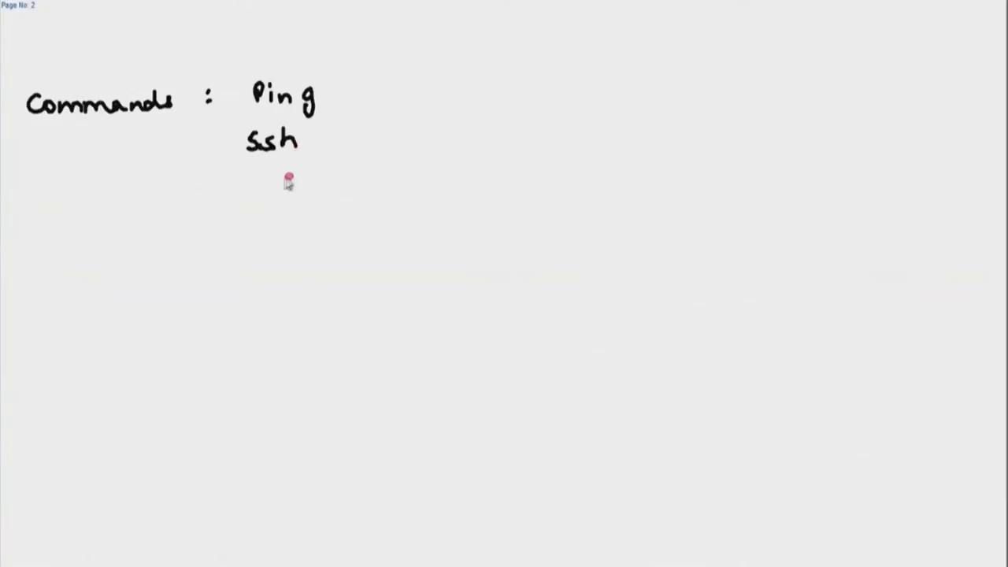
mouse_move(247, 183)
mouse_down()
mouse_move(265, 194)
mouse_move(328, 194)
mouse_up()
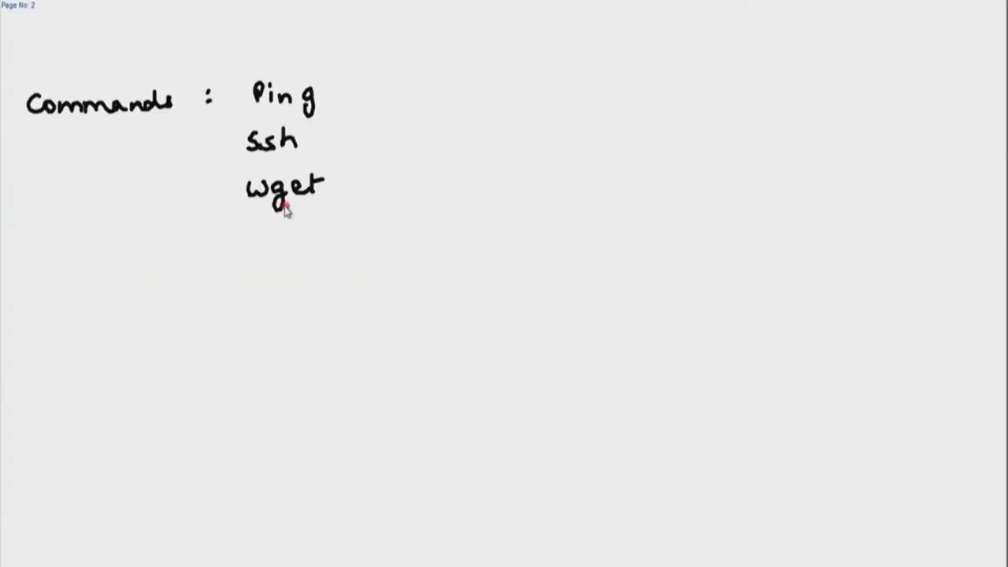
drag(396, 178, 437, 175)
drag(385, 199, 437, 196)
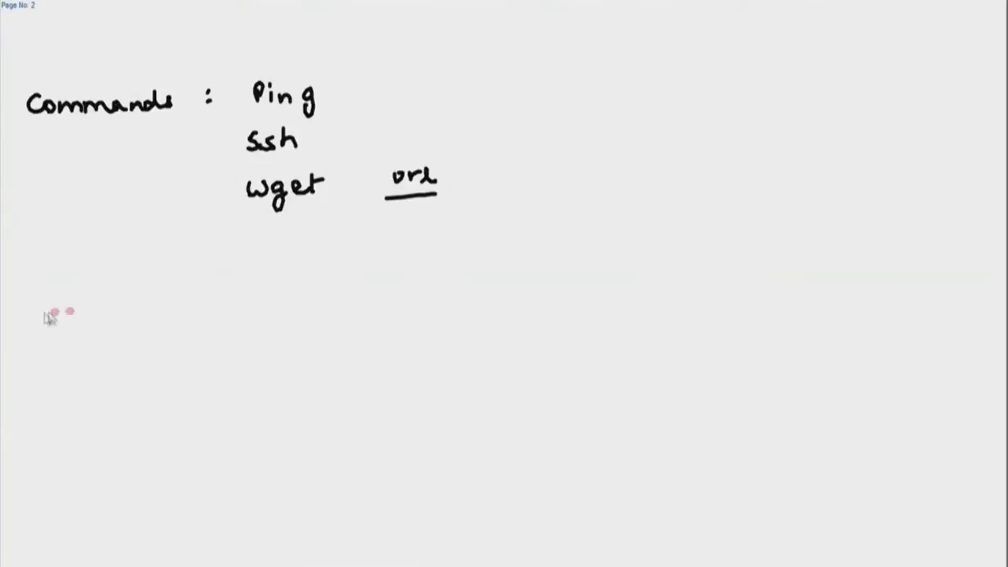
Step: Below the list, write "tcpdump filter" marked with a circled 1 and "commands" marked with a circled 2
mouse_move(24, 315)
mouse_down()
mouse_move(56, 328)
mouse_move(158, 329)
mouse_up()
mouse_move(217, 321)
mouse_down()
mouse_move(281, 322)
mouse_move(281, 307)
mouse_move(428, 308)
mouse_move(441, 324)
mouse_move(463, 316)
mouse_up()
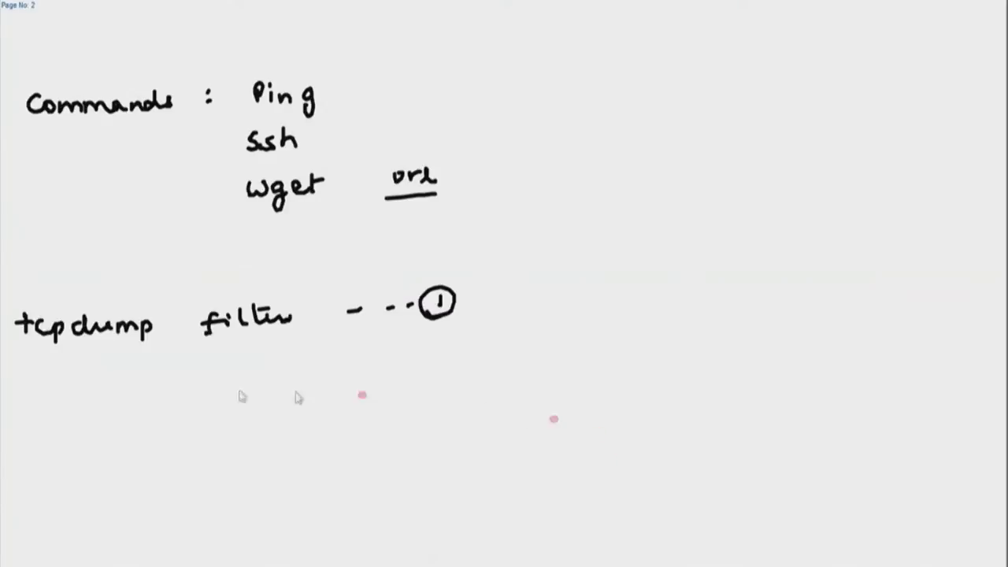
mouse_move(85, 382)
mouse_down()
mouse_move(128, 392)
mouse_move(219, 384)
mouse_up()
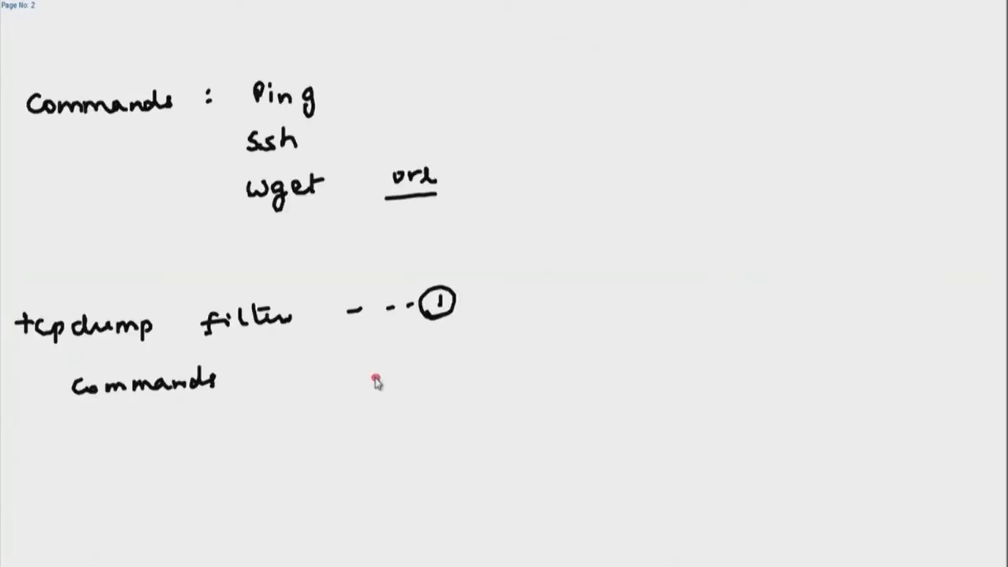
drag(302, 374, 364, 368)
drag(386, 367, 422, 383)
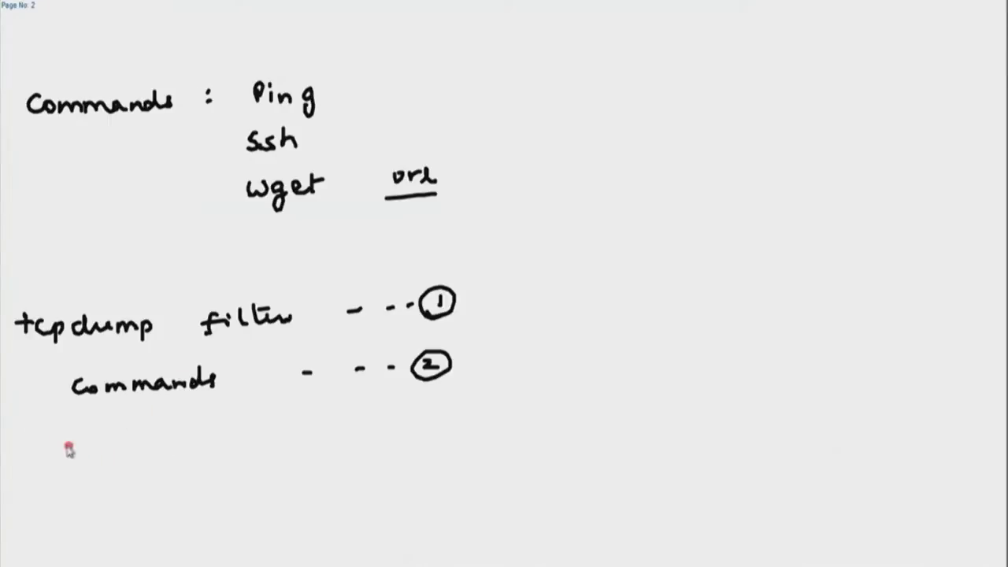
Step: Handwrite a third line below the "commands" entry on whiteboard page 2, with a marker beside it like the two lines above
mouse_move(33, 459)
mouse_down()
mouse_move(45, 469)
mouse_move(89, 459)
mouse_move(110, 471)
mouse_move(183, 450)
mouse_move(191, 464)
mouse_up()
drag(376, 432, 374, 426)
mouse_move(419, 411)
mouse_down()
mouse_move(428, 418)
mouse_move(419, 431)
mouse_move(443, 423)
mouse_up()
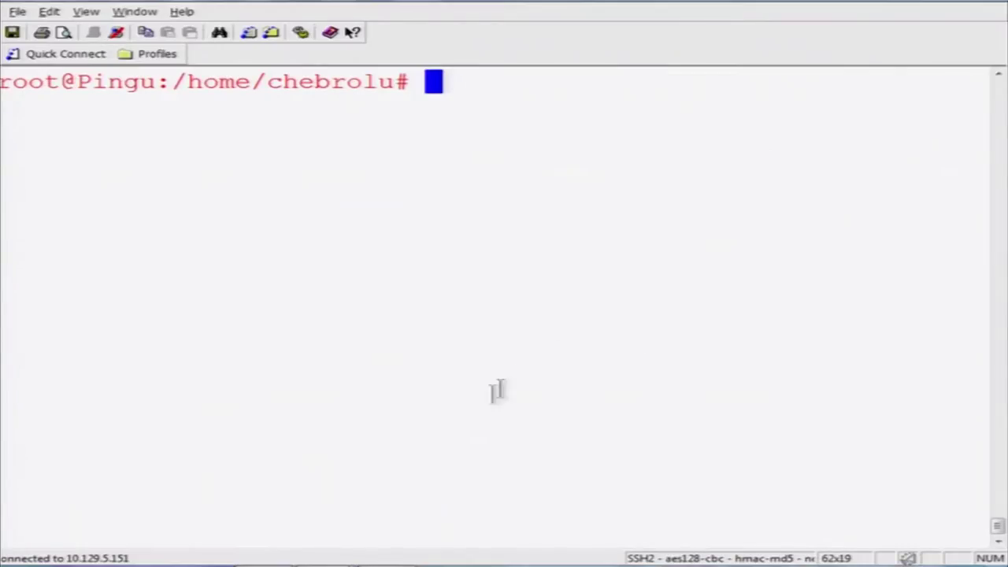
Step: In the first SSH session, start a capture with tcpdump -i eth0 host 10.105.1.3 and check the terminal's earlier output
mouse_move(351, 564)
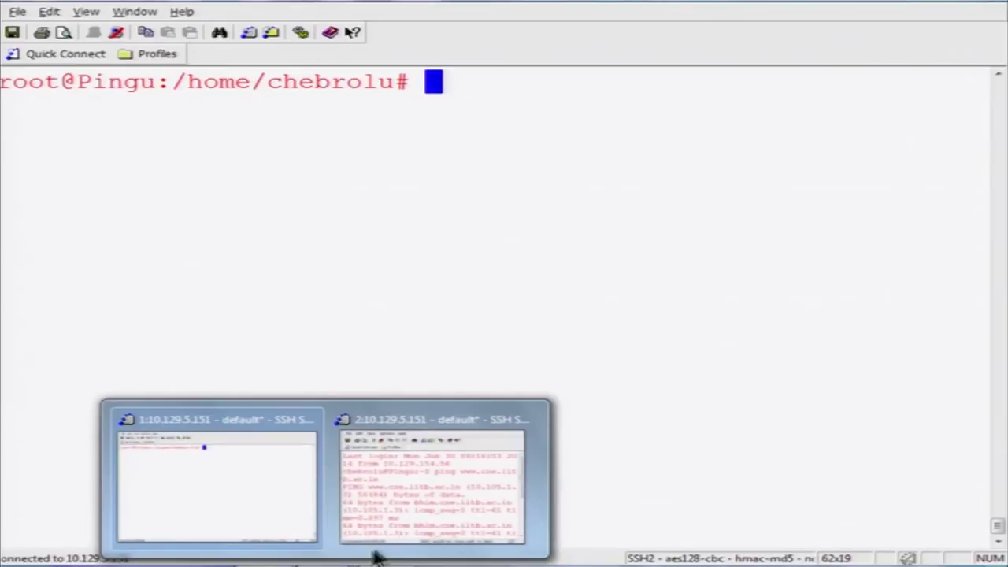
click(281, 520)
text(clear)
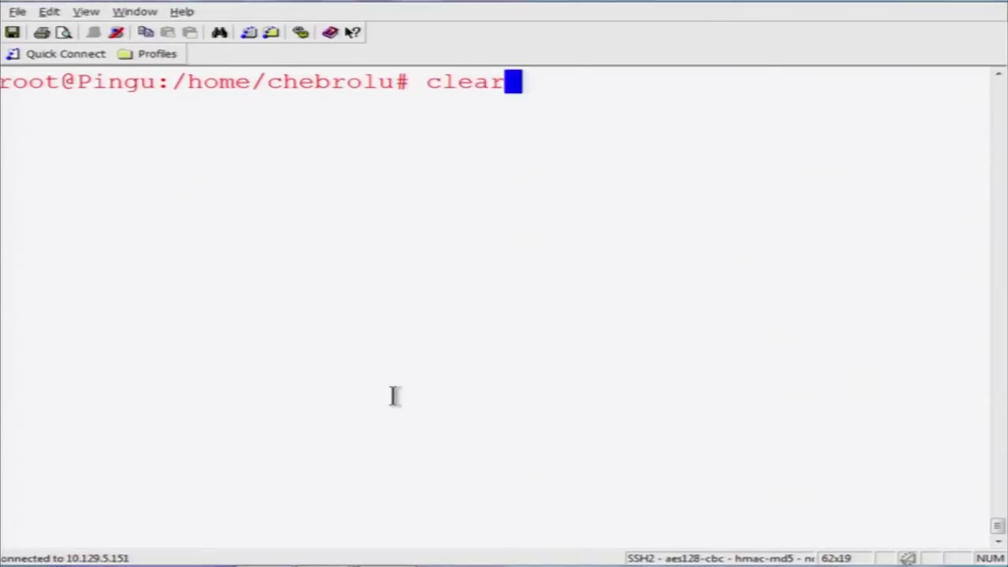
key(Up)
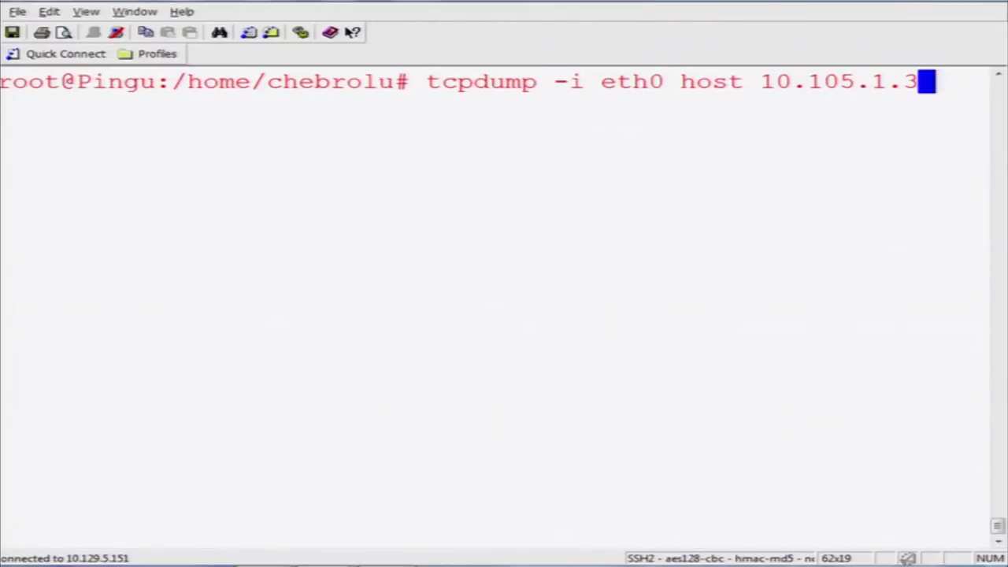
key(Return)
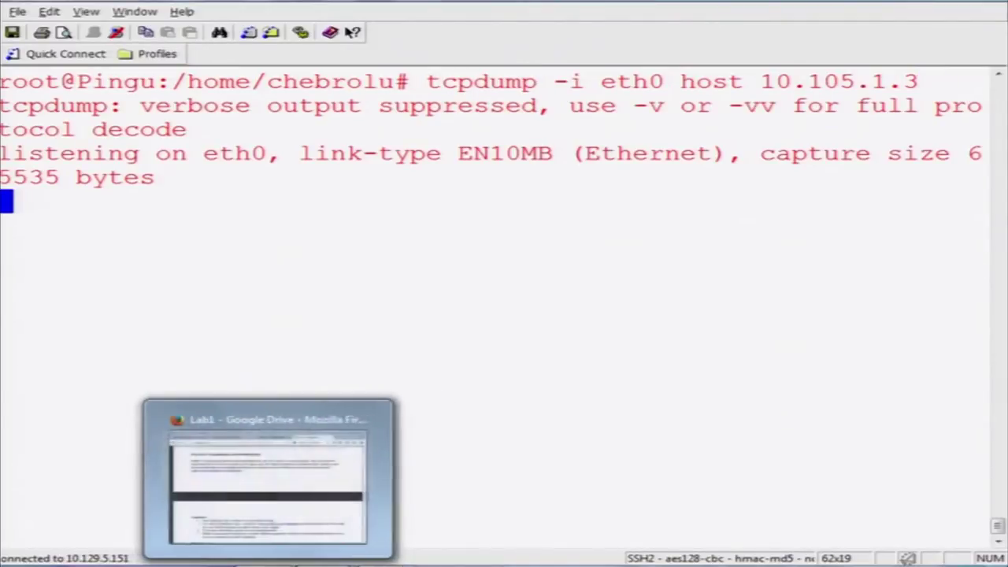
mouse_move(327, 564)
scroll(327, 564, up, 4)
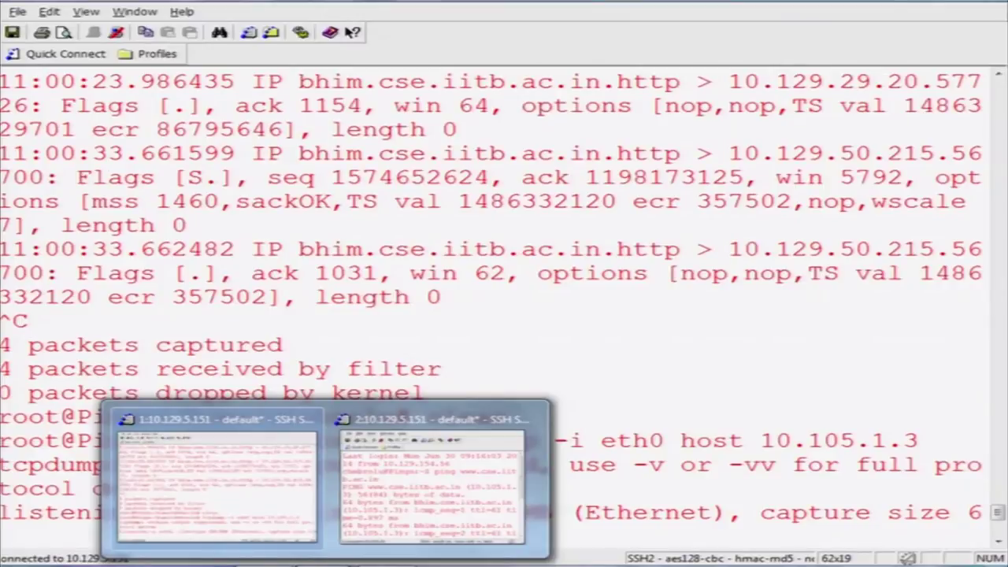
scroll(1000, 534, down, 3)
scroll(1000, 534, down, 1)
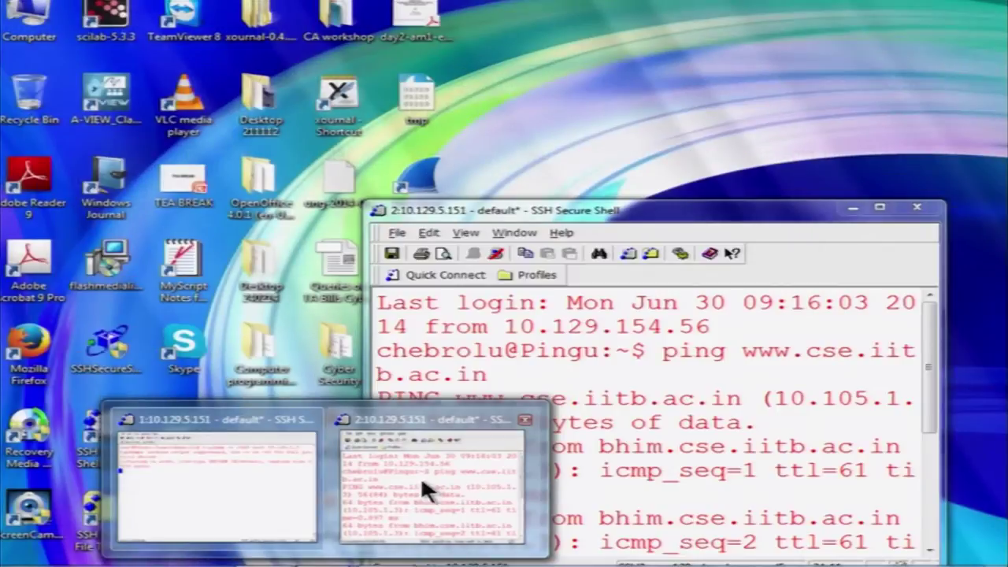
Step: Switch to the second SSH session and clear the old ping output from its terminal
click(420, 476)
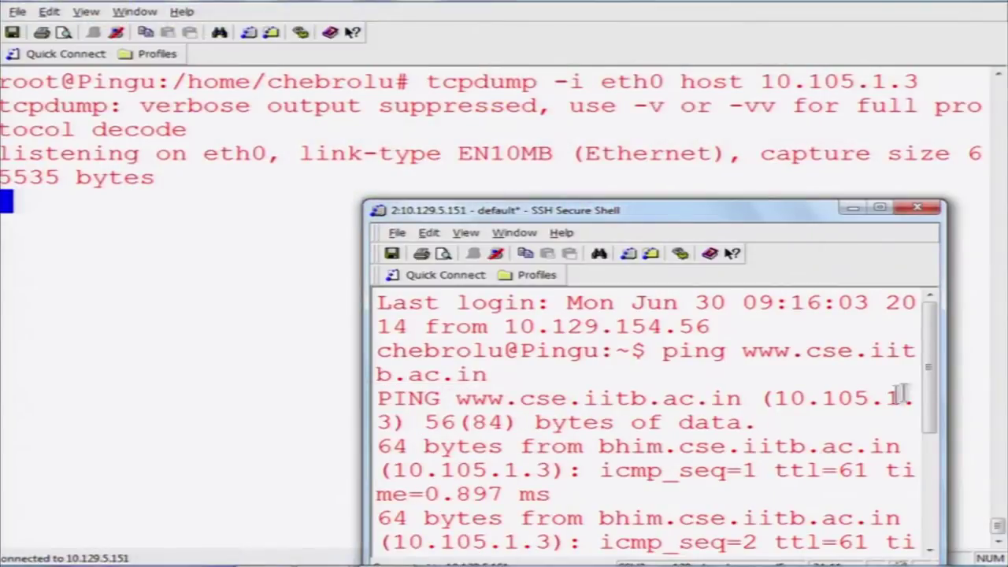
drag(927, 386, 928, 508)
text(clear)
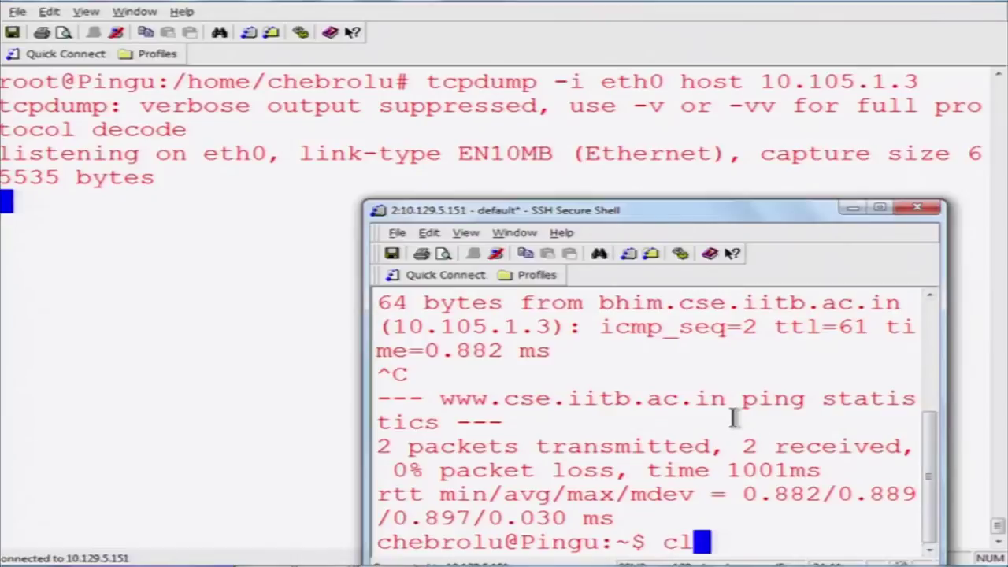
key(Return)
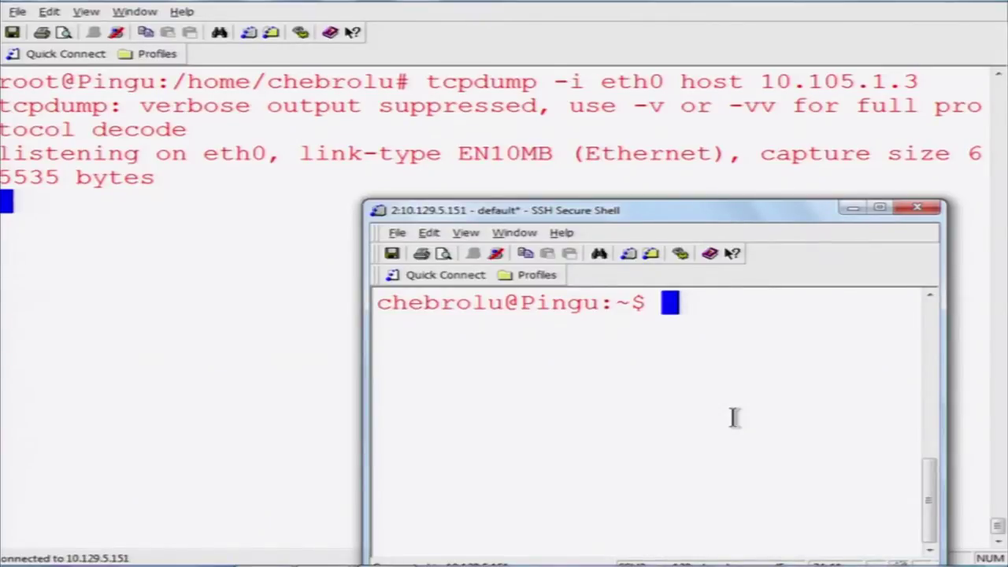
text(p)
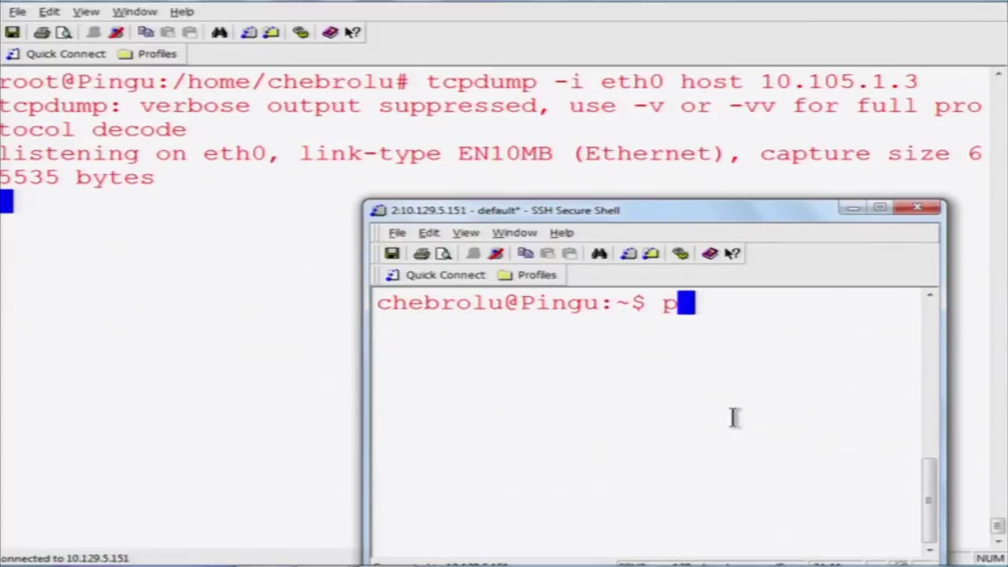
text(ing www.)
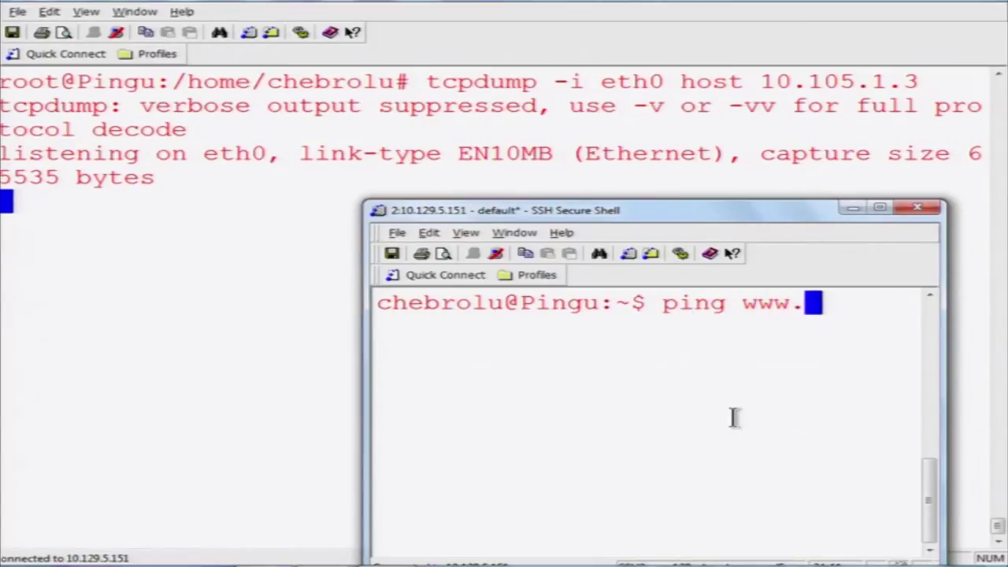
text(cse.iitb.ac.in)
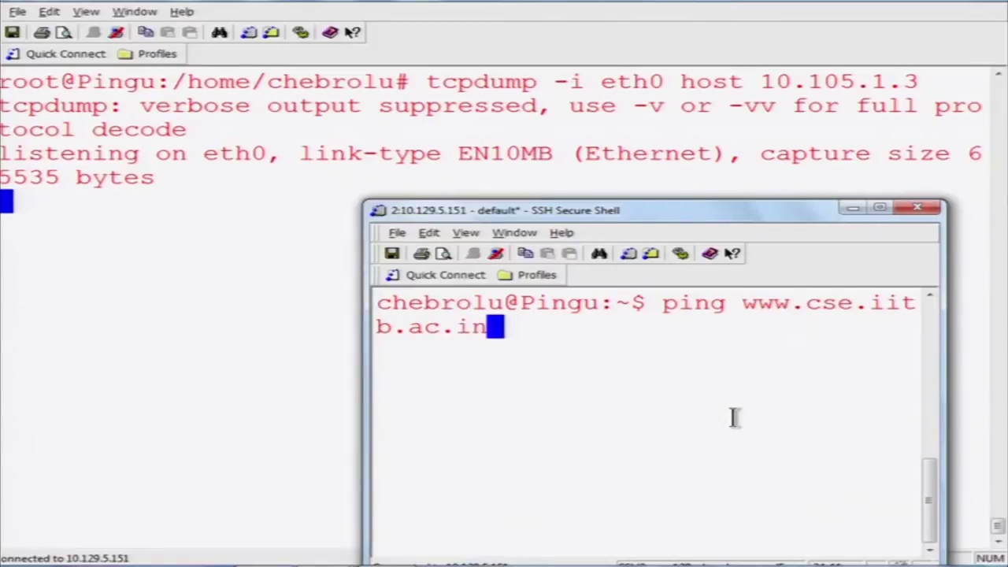
key(Return)
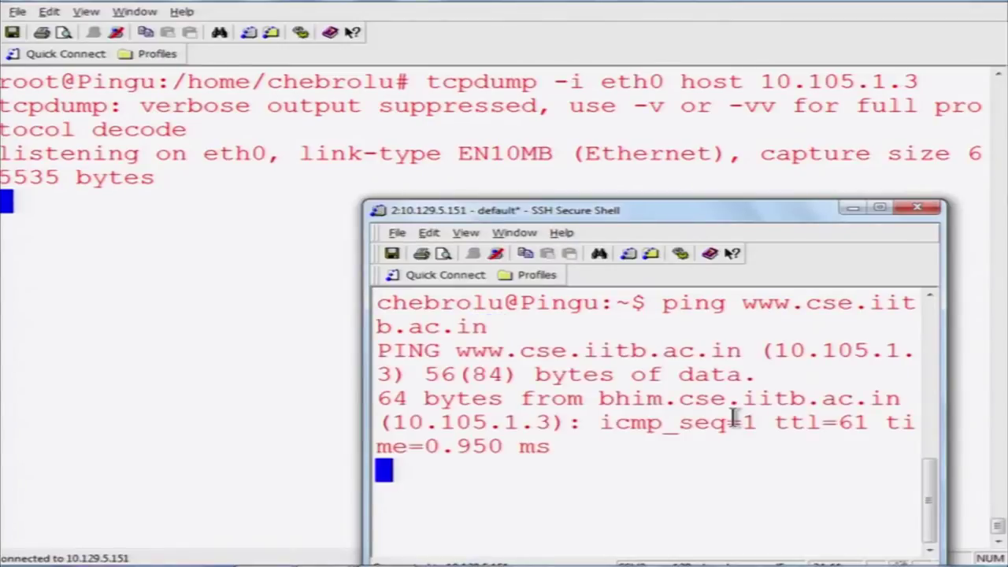
key(ctrl+c)
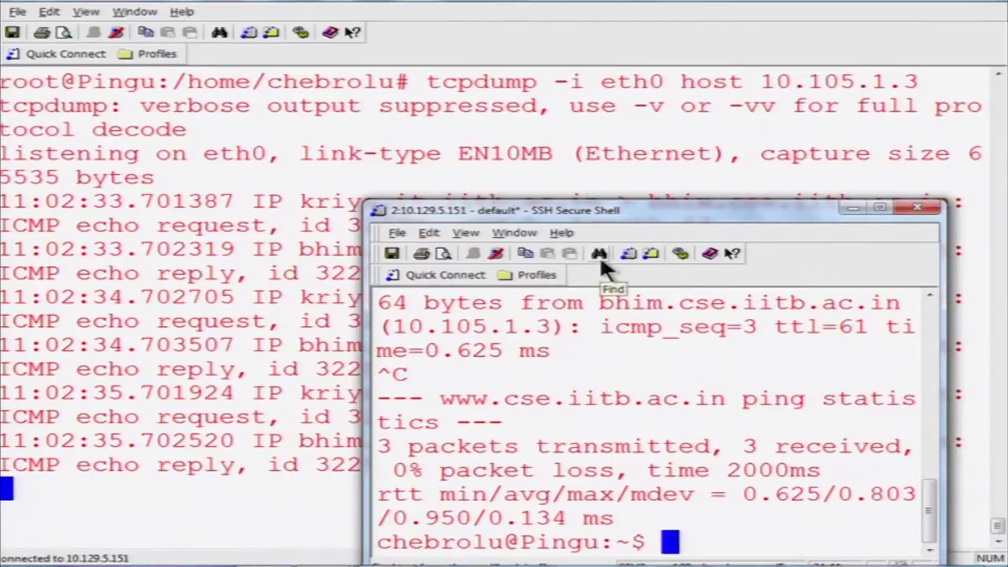
Step: Return to the first SSH session, stop the running tcpdump capture and clear the terminal
click(847, 206)
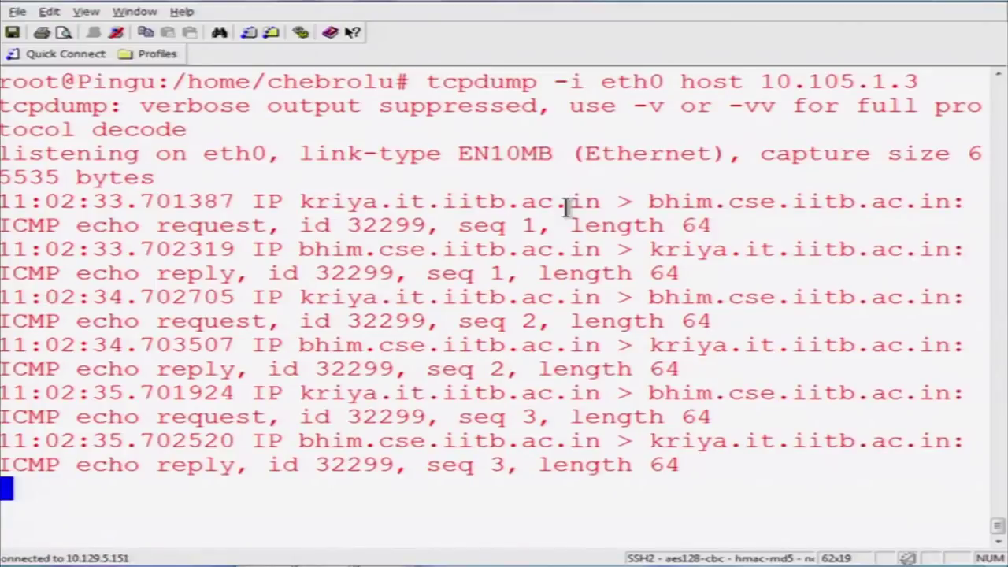
key(ctrl+c)
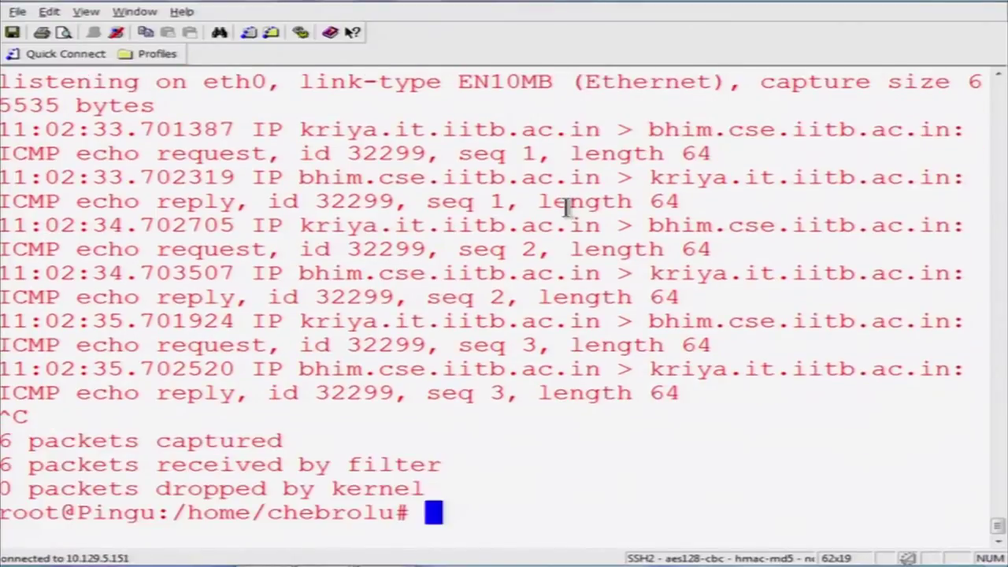
text(clear)
key(Return)
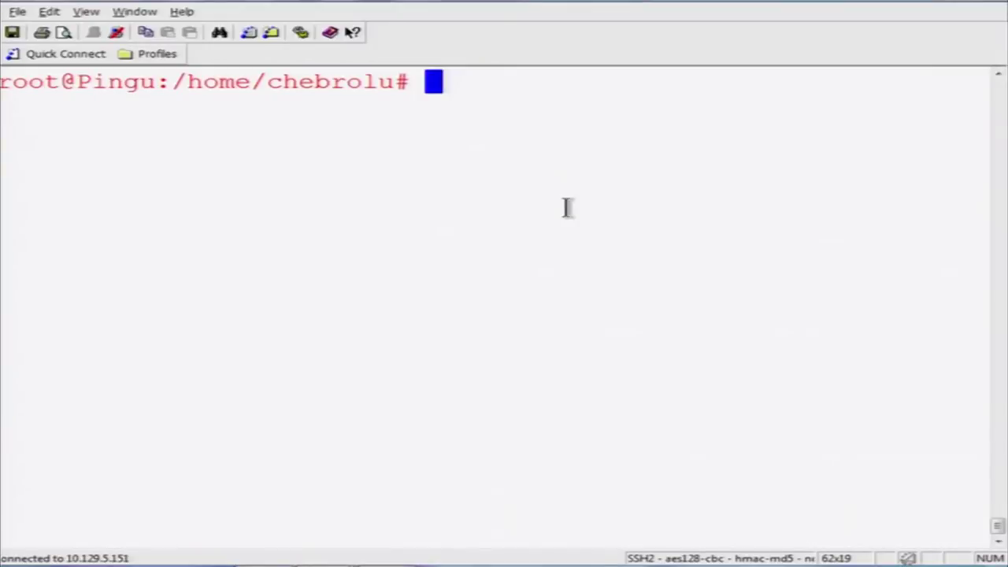
Step: Start a capture that writes to a file with tcpdump -i eth0 host 10.105.1.3 -w trail.pcap
key(Up)
key(Up)
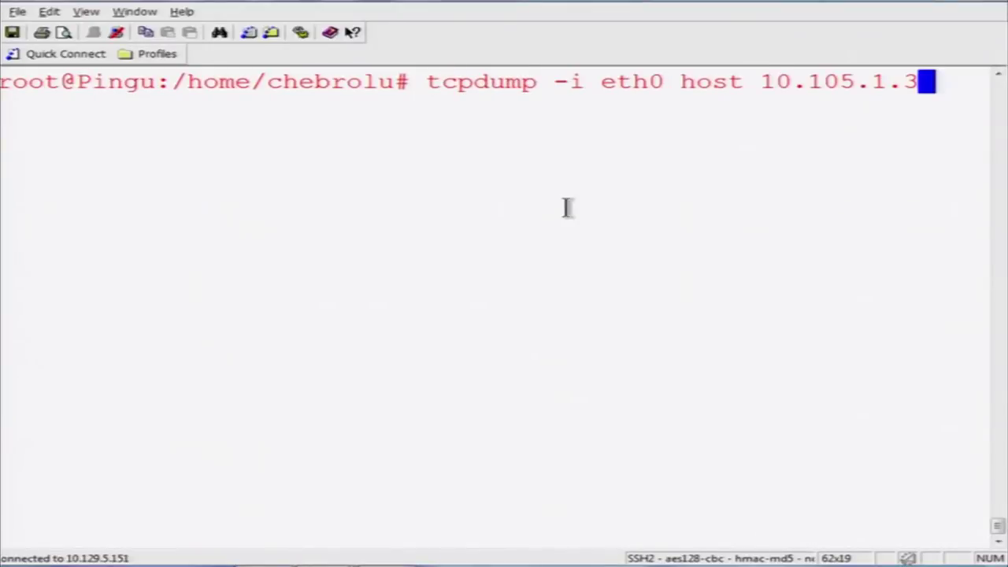
text(-w)
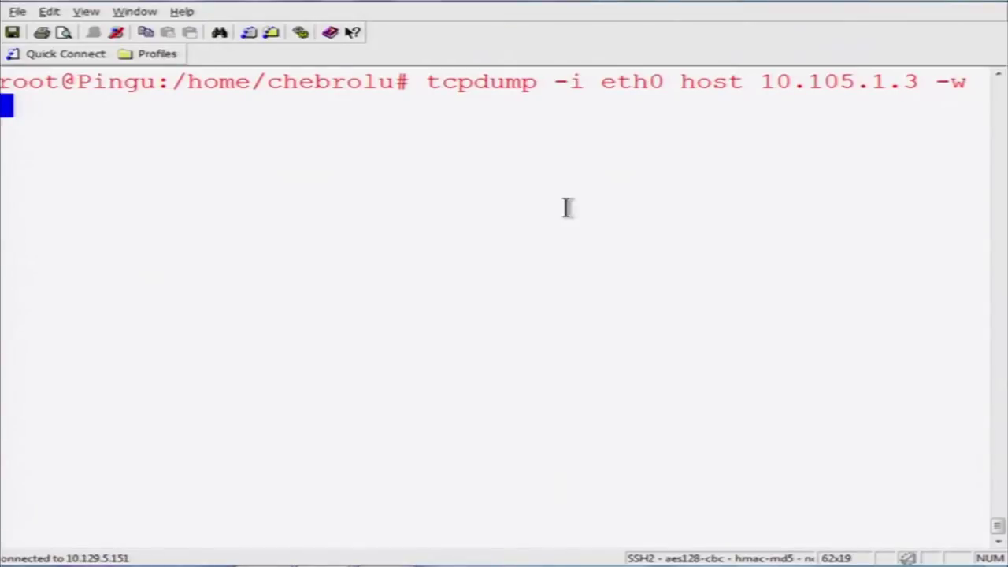
text(trail.p)
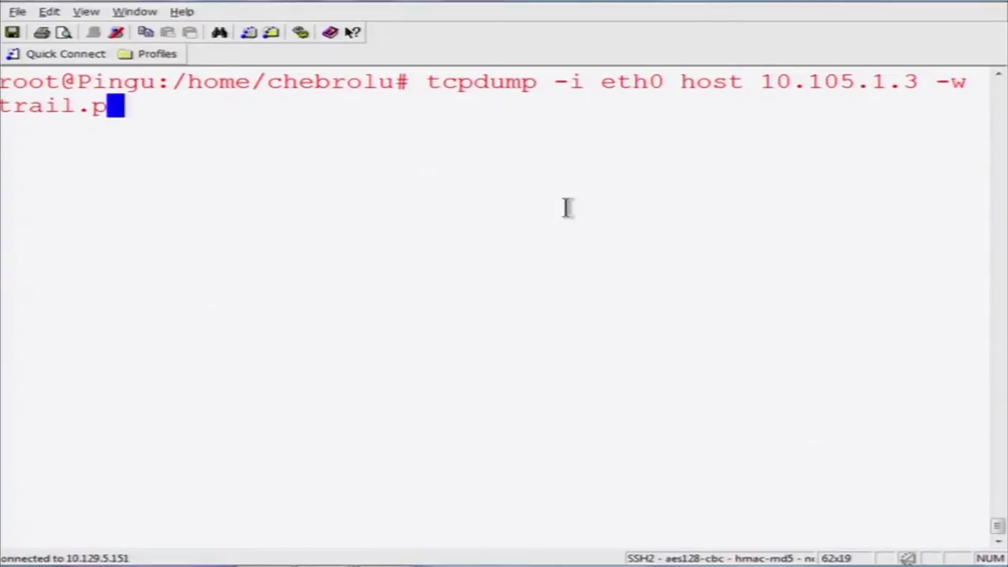
text(cap)
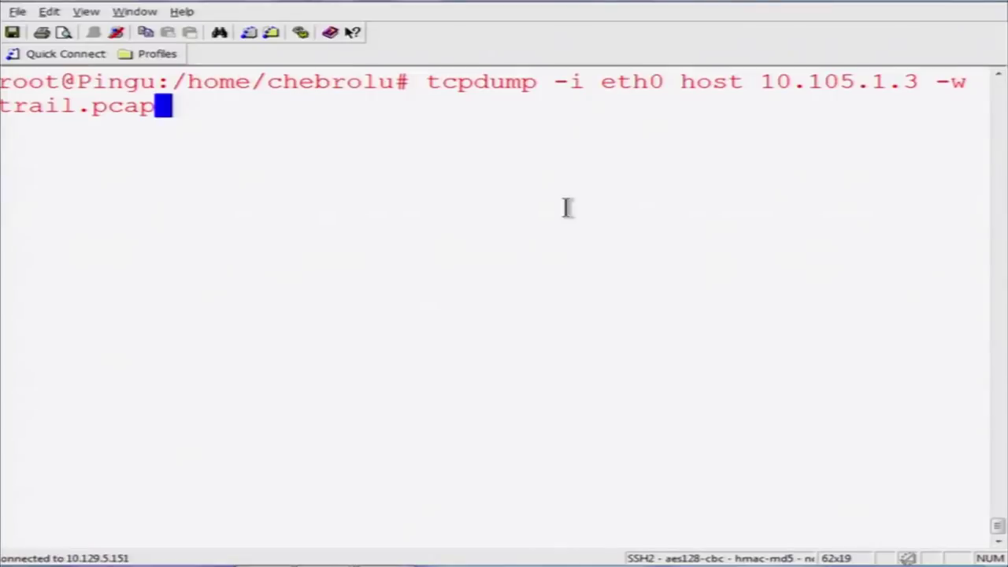
key(Return)
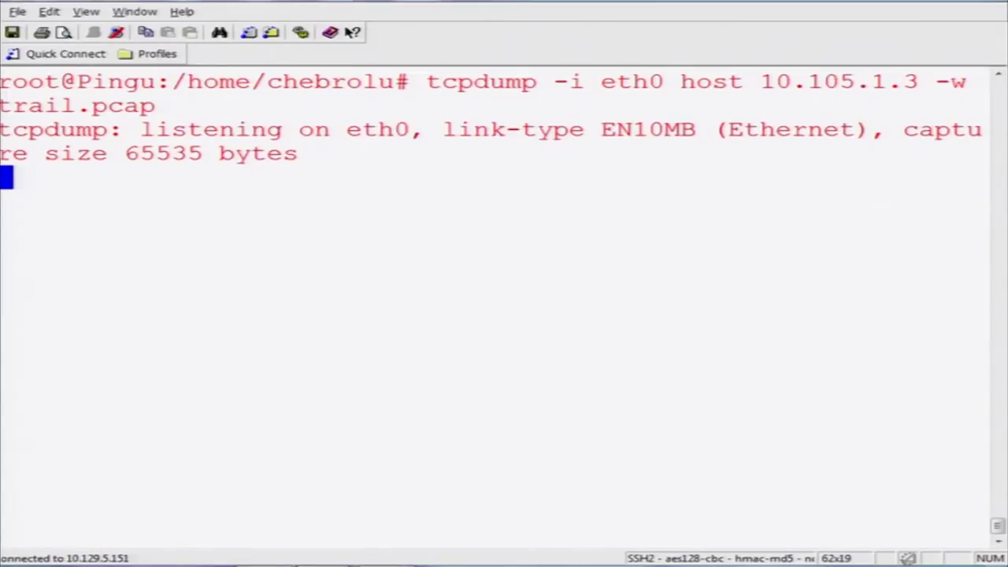
mouse_move(354, 563)
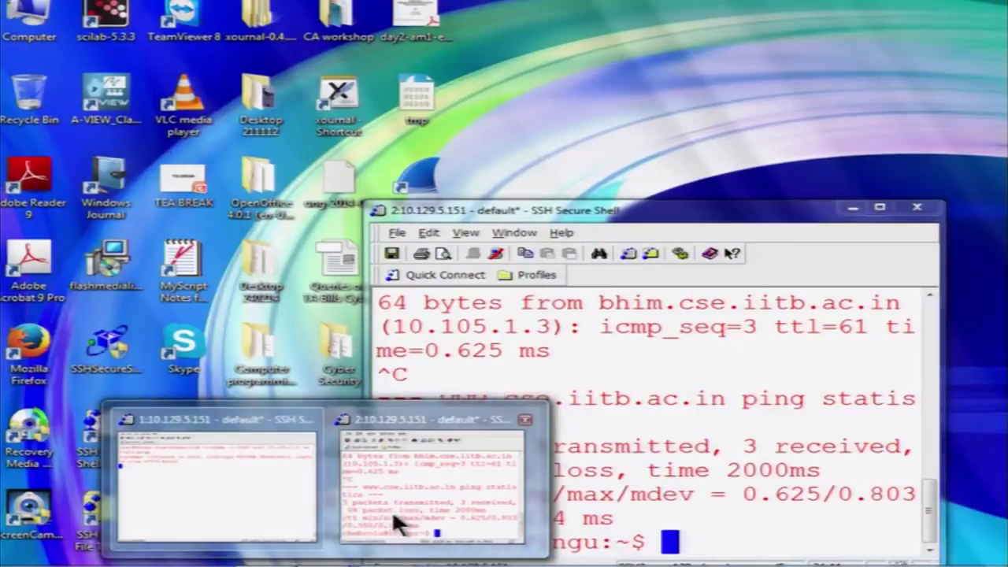
click(394, 516)
text(clear)
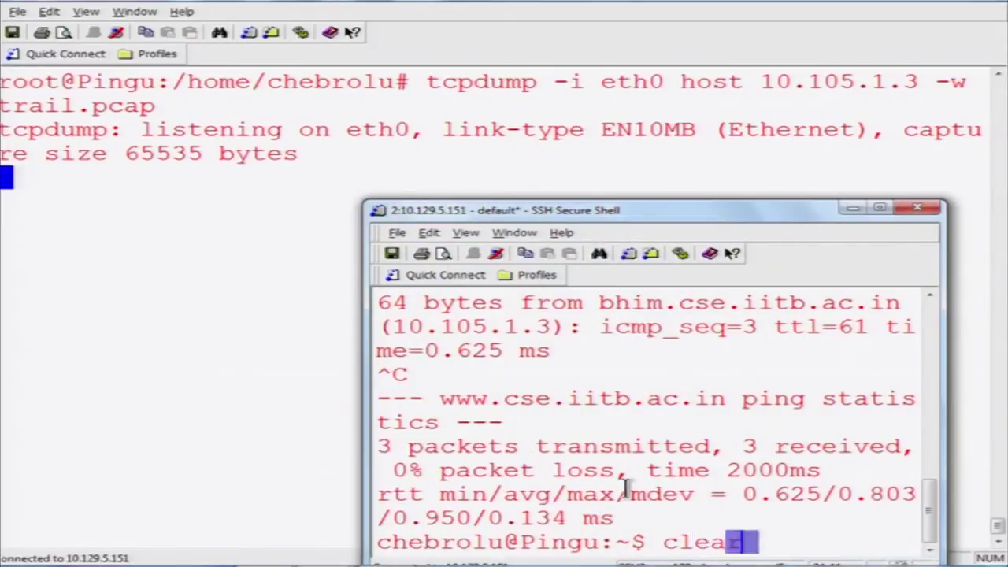
key(Return)
key(Up)
key(Up)
key(Return)
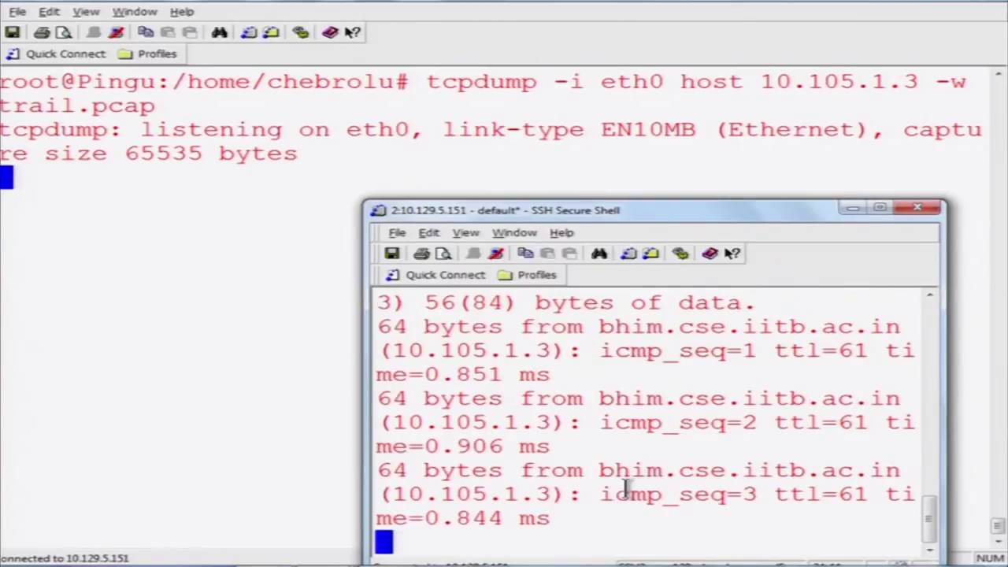
key(ctrl+c)
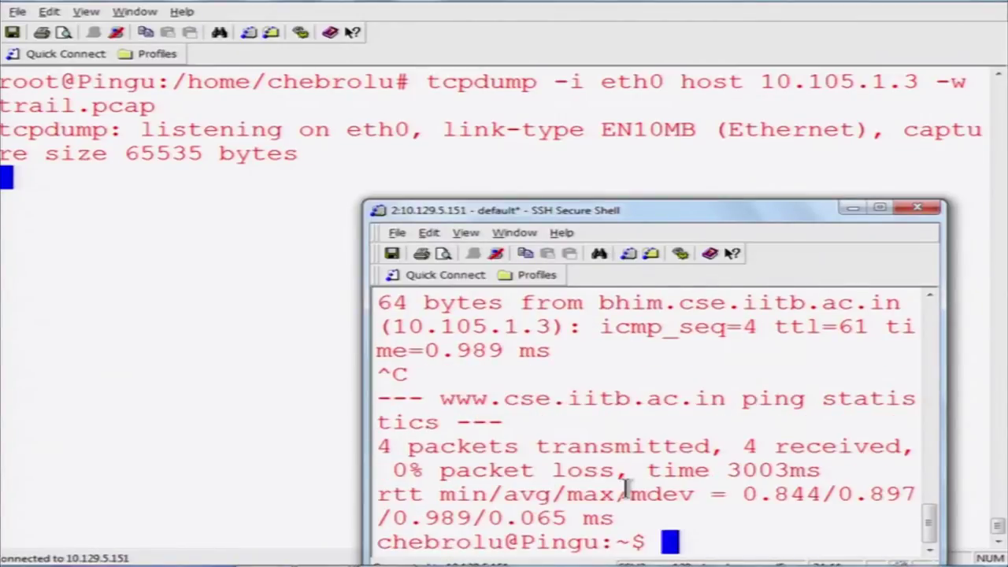
text(clear)
key(Return)
text(wget )
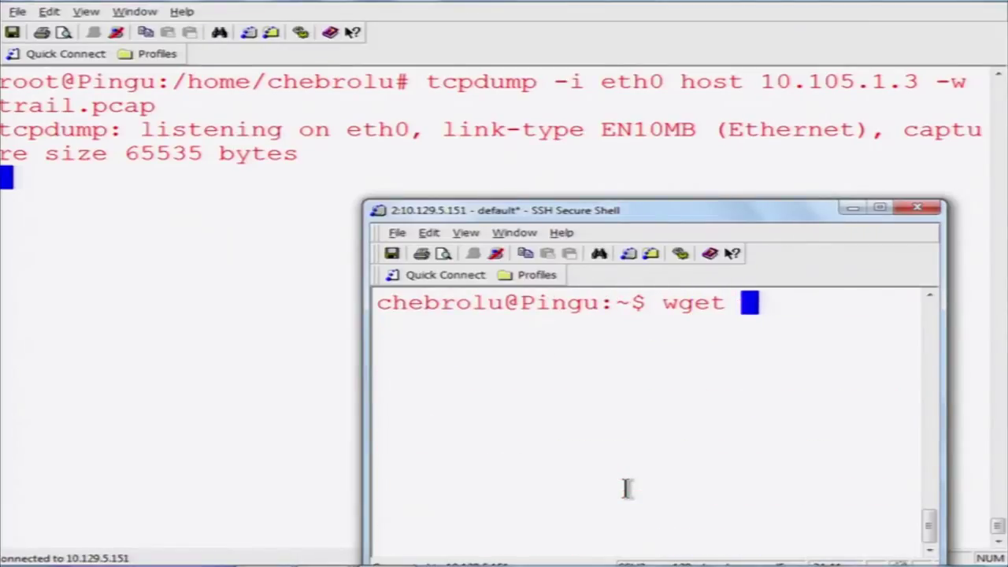
text(http://www)
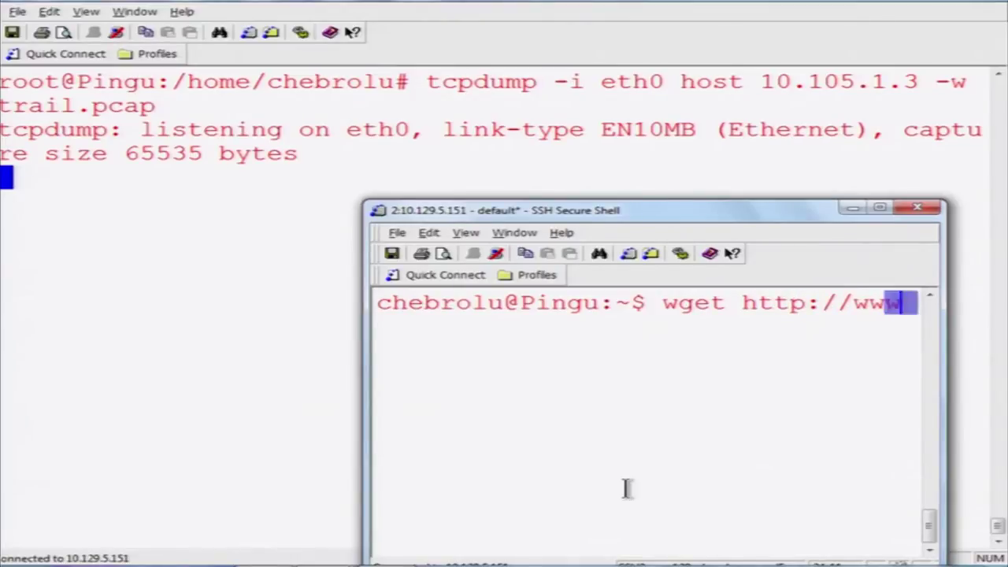
text(.cse.iitb.ac.in)
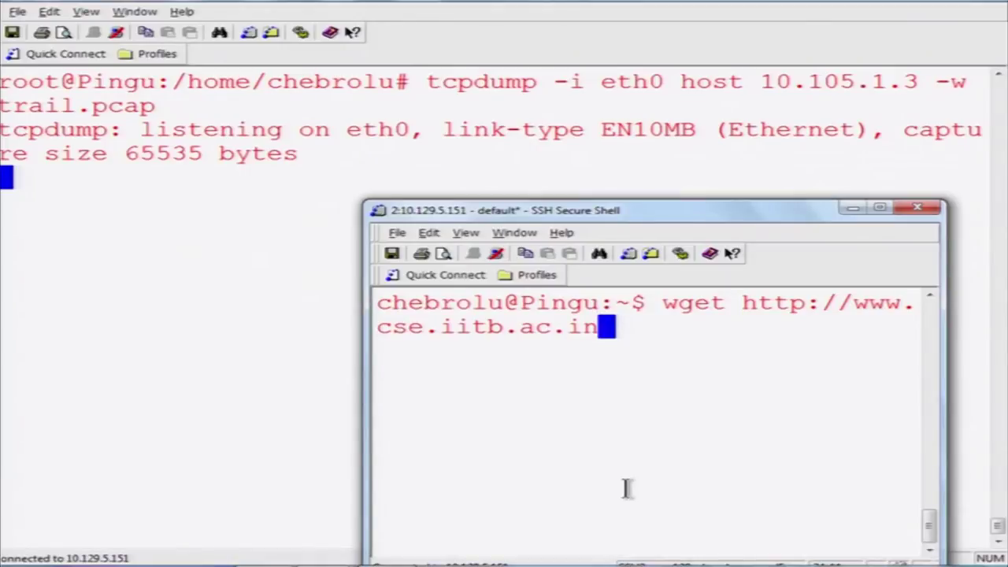
key(Return)
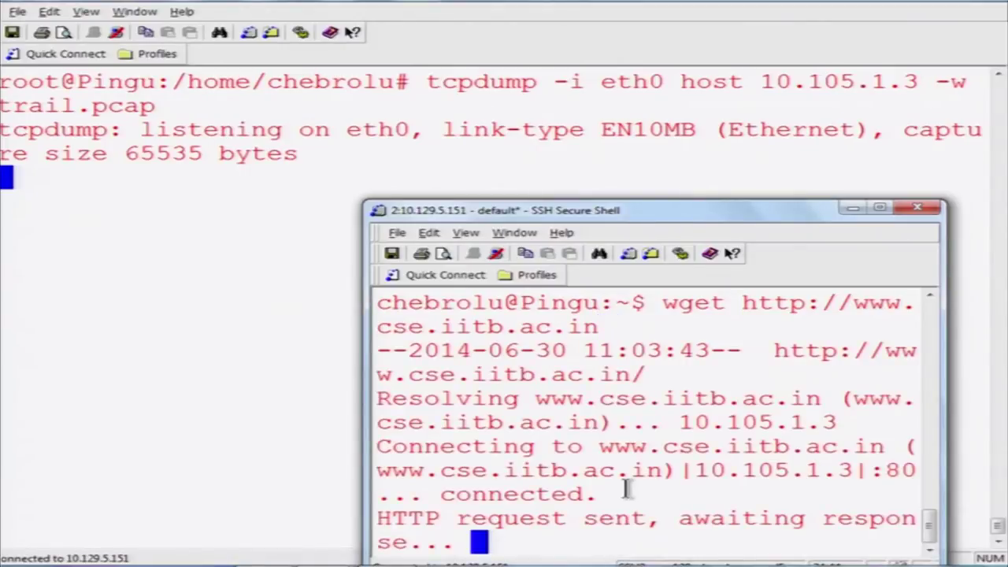
mouse_move(933, 528)
mouse_down()
mouse_move(930, 499)
mouse_move(931, 509)
mouse_up()
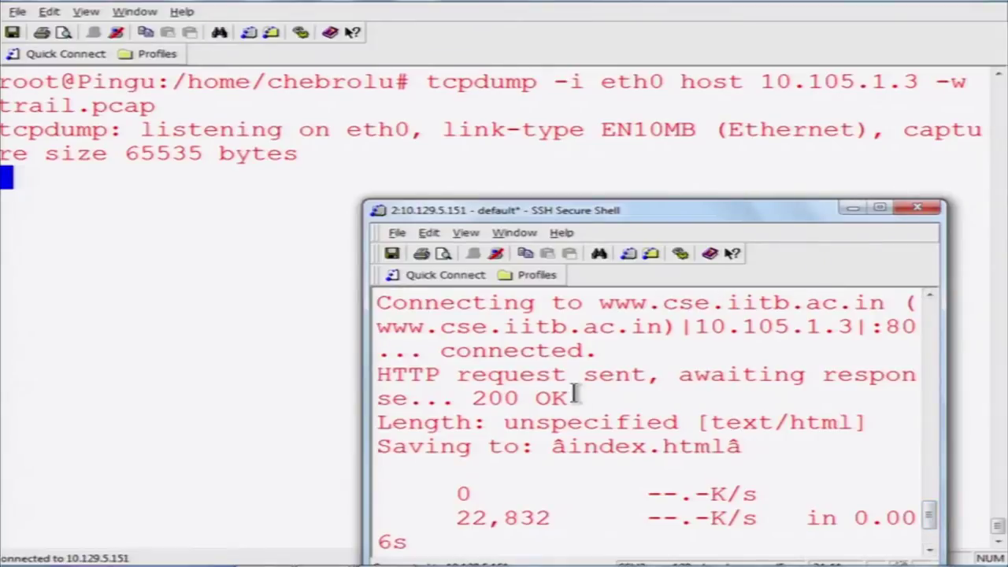
drag(928, 508, 932, 532)
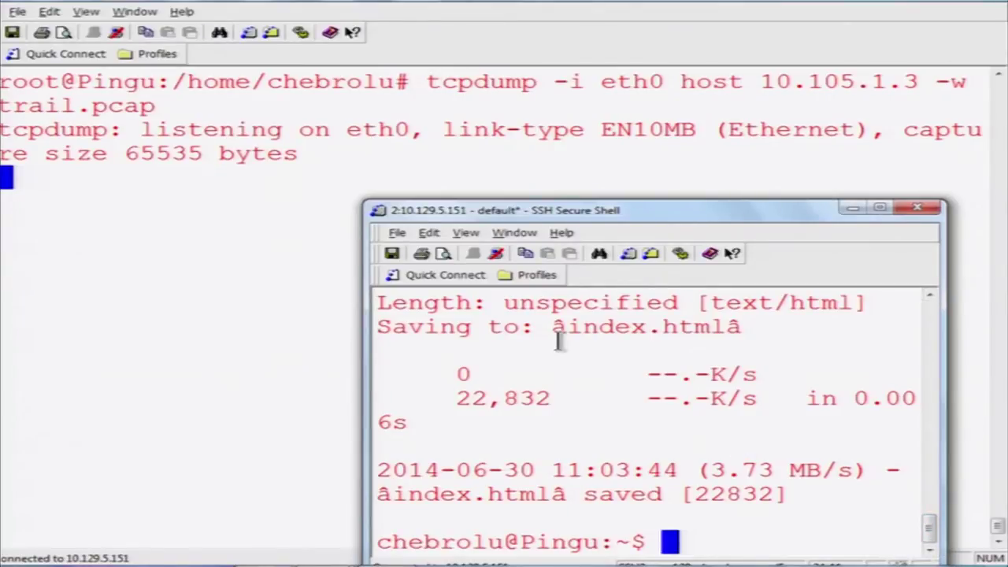
Step: Return to the first SSH session and stop the tcpdump capture being written to trail.pcap
click(257, 234)
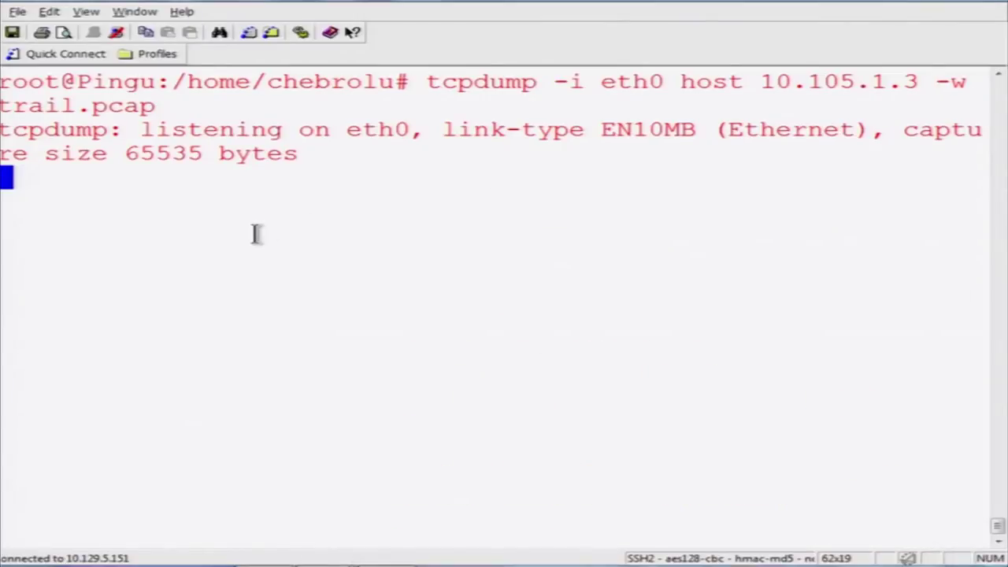
key(ctrl+c)
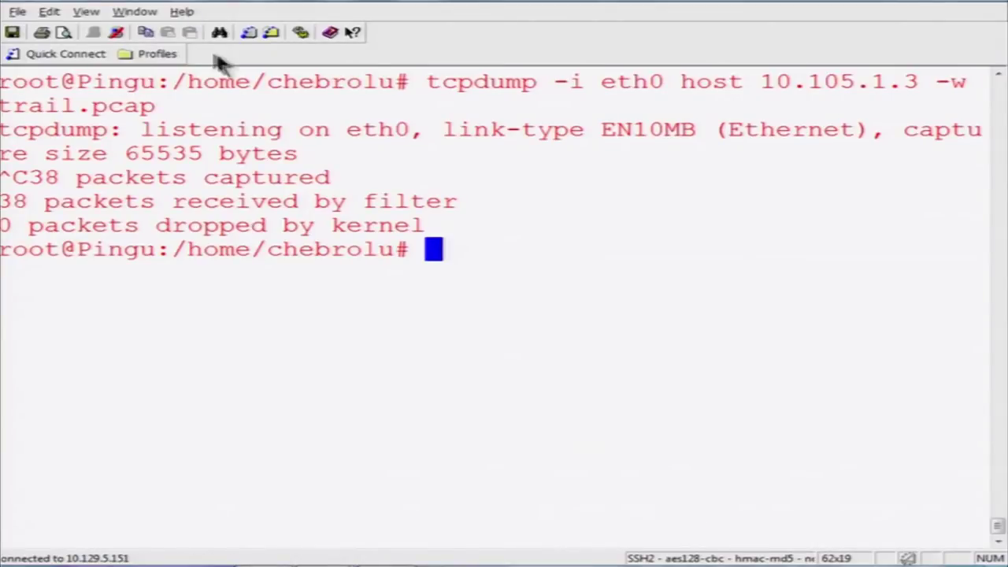
Step: Switch to Wireshark with trail.pcap loaded and enlarge the packet list to show the first ten packets
click(335, 33)
scroll(951, 242, down, 3)
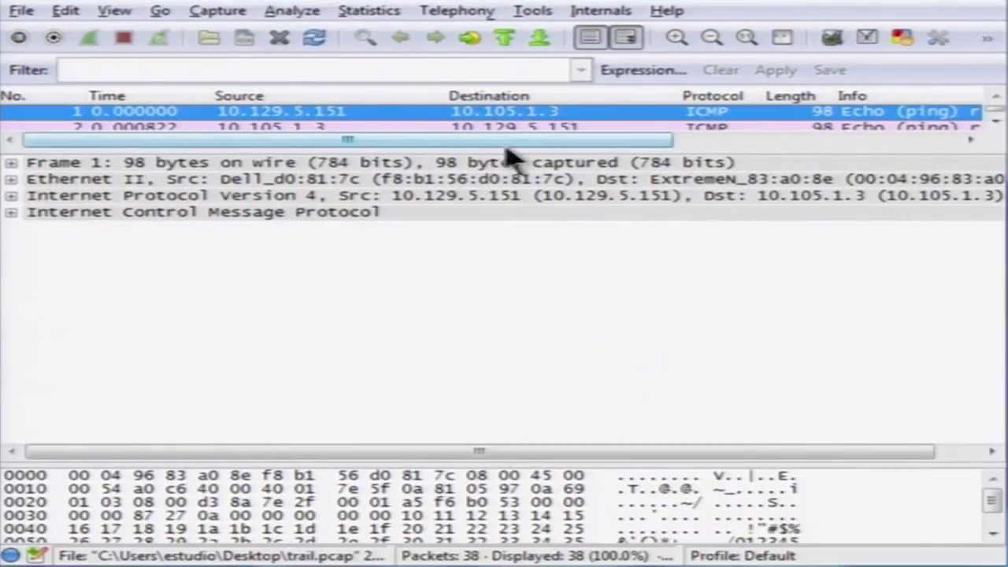
drag(596, 151, 591, 293)
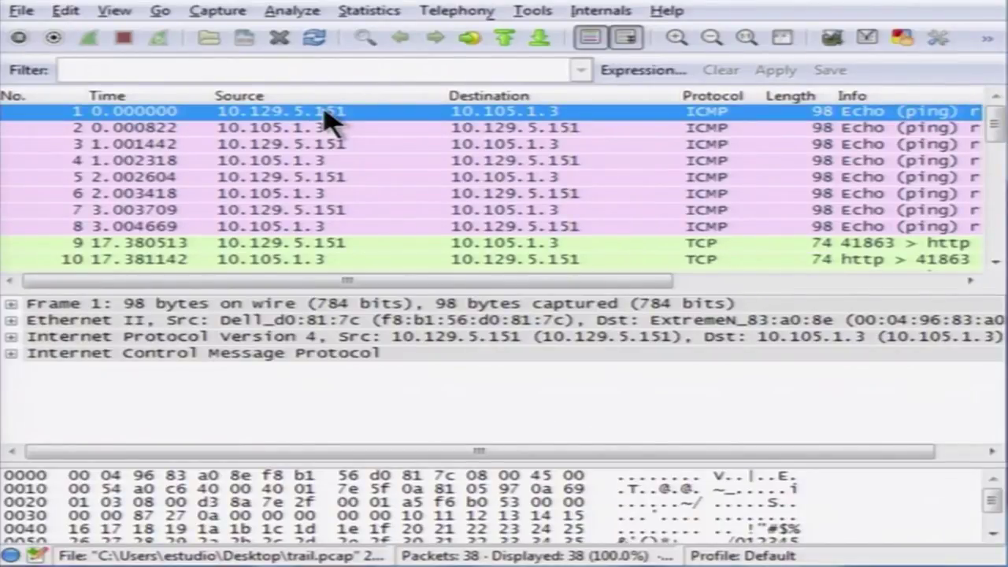
Step: Select packet 5, an ICMP echo request, and examine its Ethernet, Internet Protocol and Internet Control Message Protocol header fields
click(308, 188)
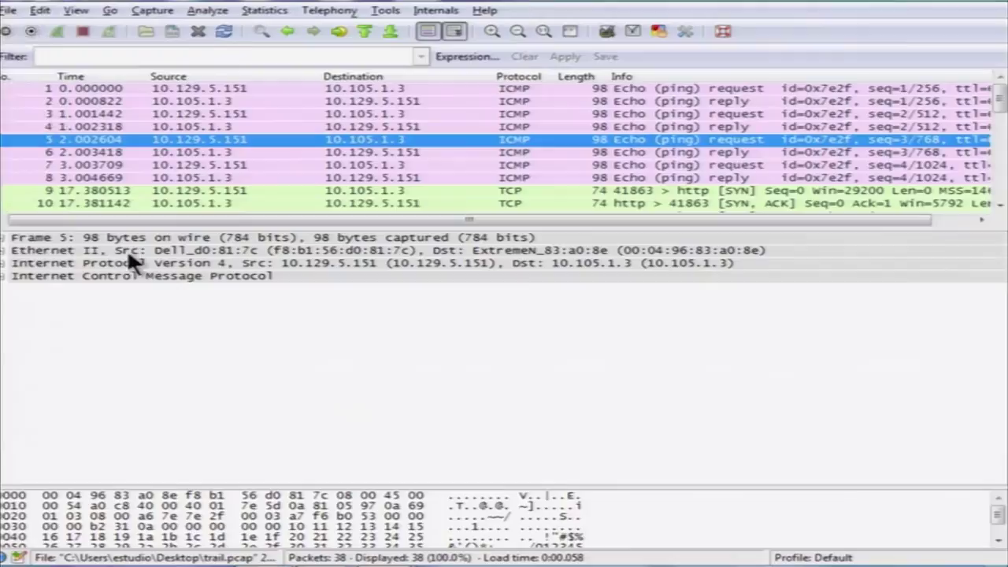
click(4, 250)
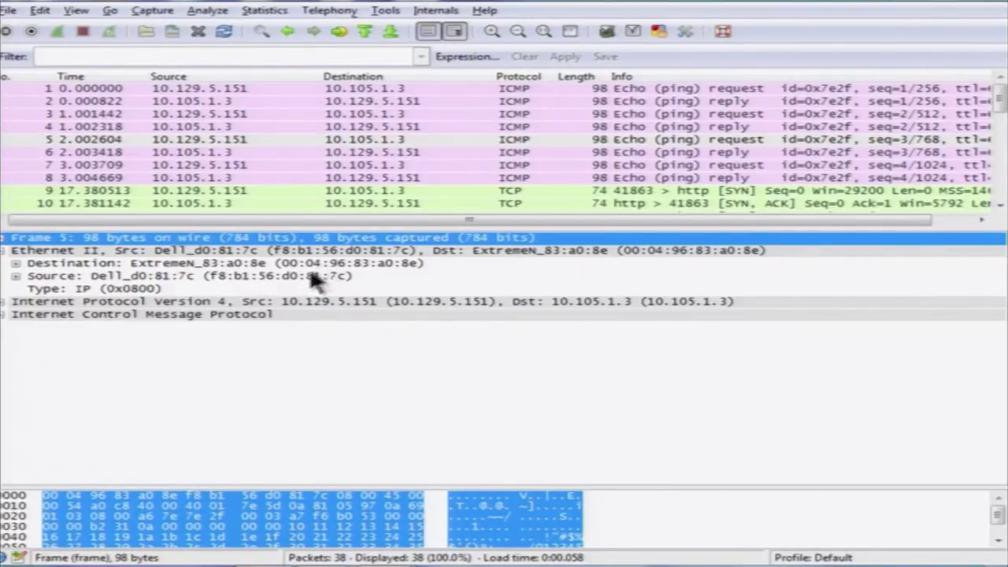
click(4, 304)
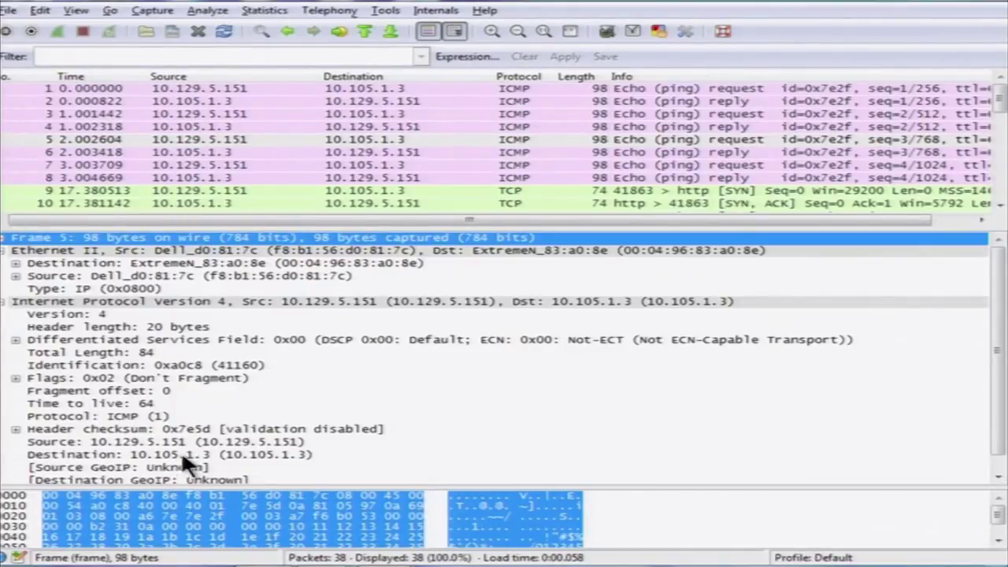
click(3, 303)
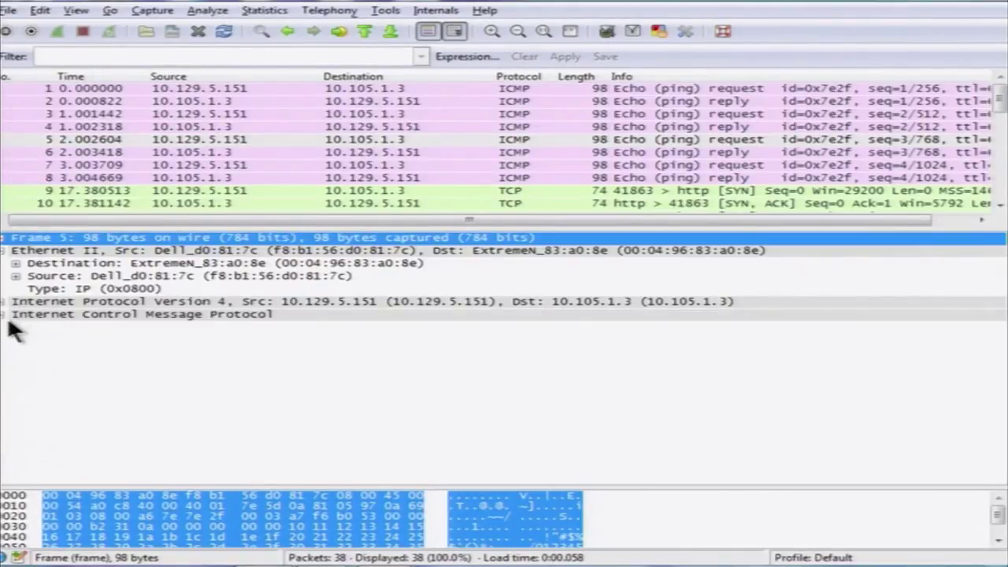
click(4, 316)
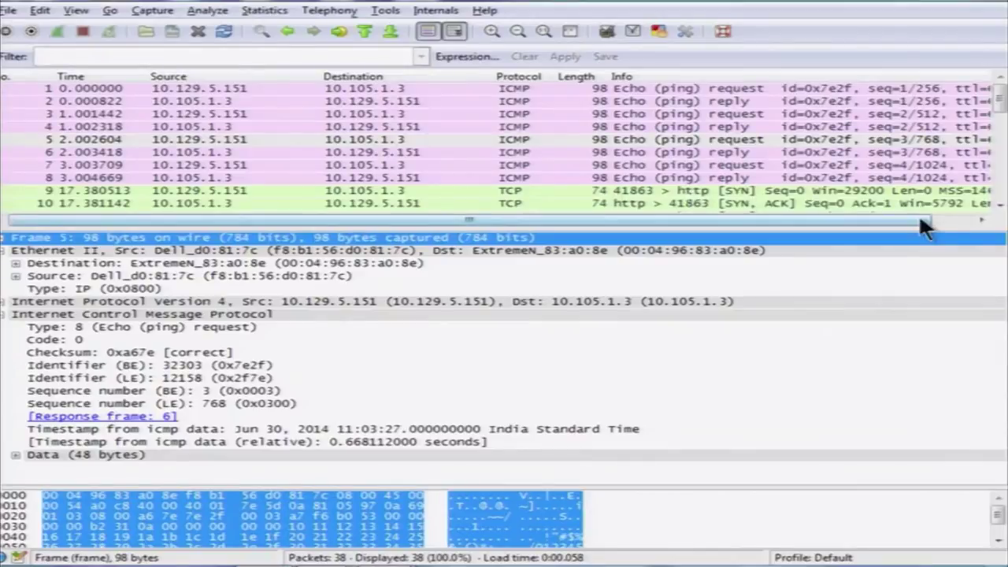
Step: Step through the TCP handshake packets 9 to 11, covering the SYN, SYN-ACK and ACK exchanged before the HTTP request
click(999, 204)
click(998, 204)
click(999, 204)
click(999, 204)
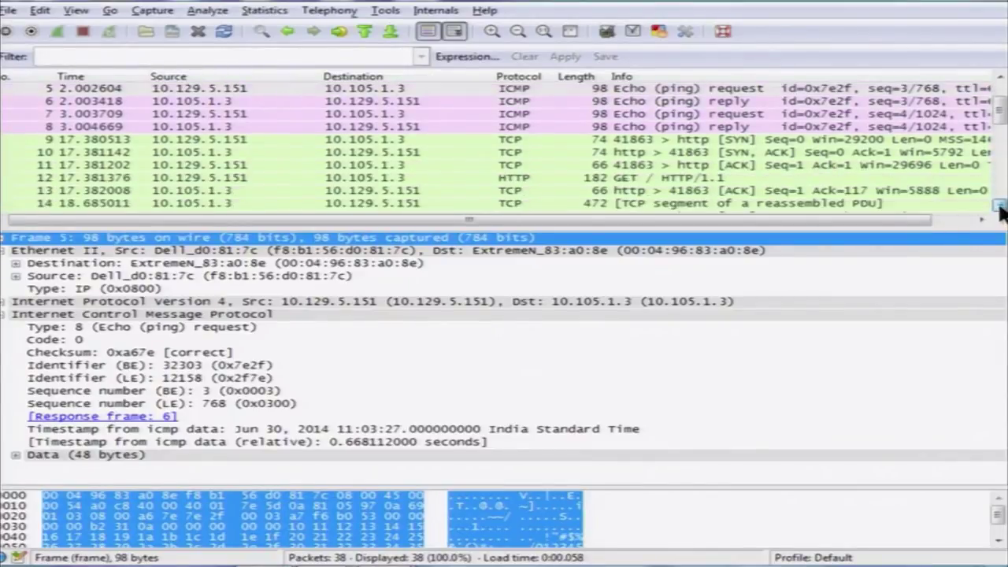
click(648, 141)
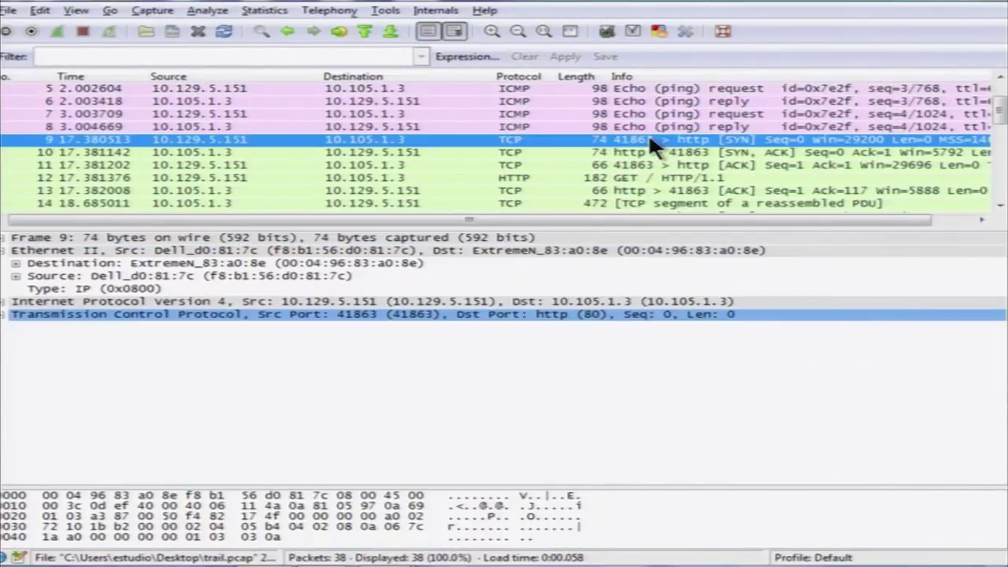
click(641, 164)
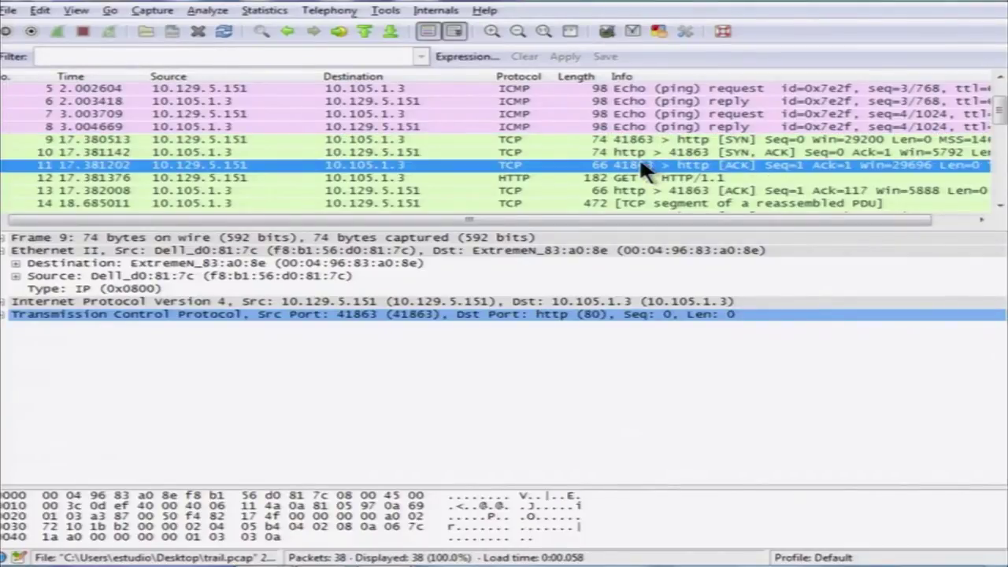
click(528, 141)
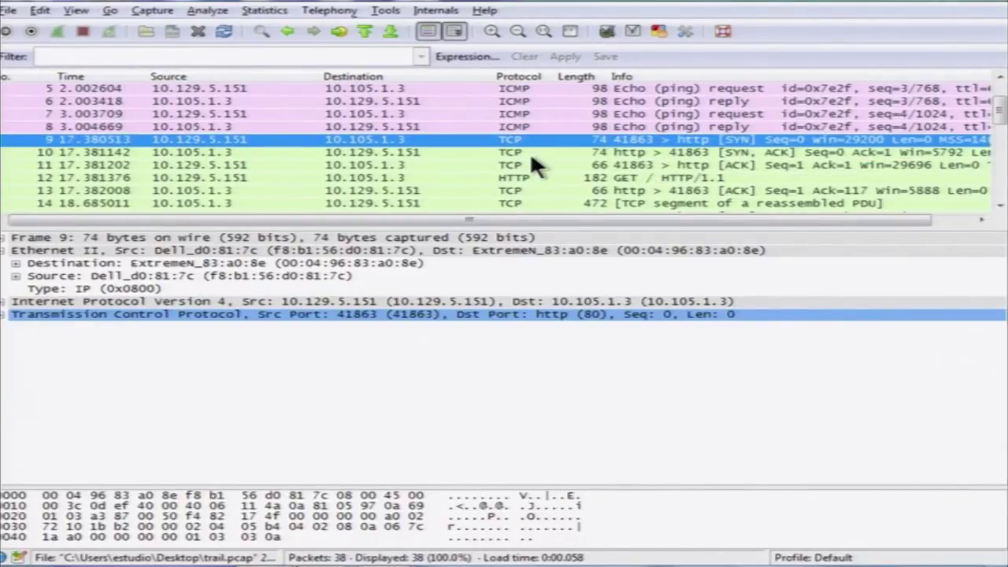
click(530, 152)
click(537, 166)
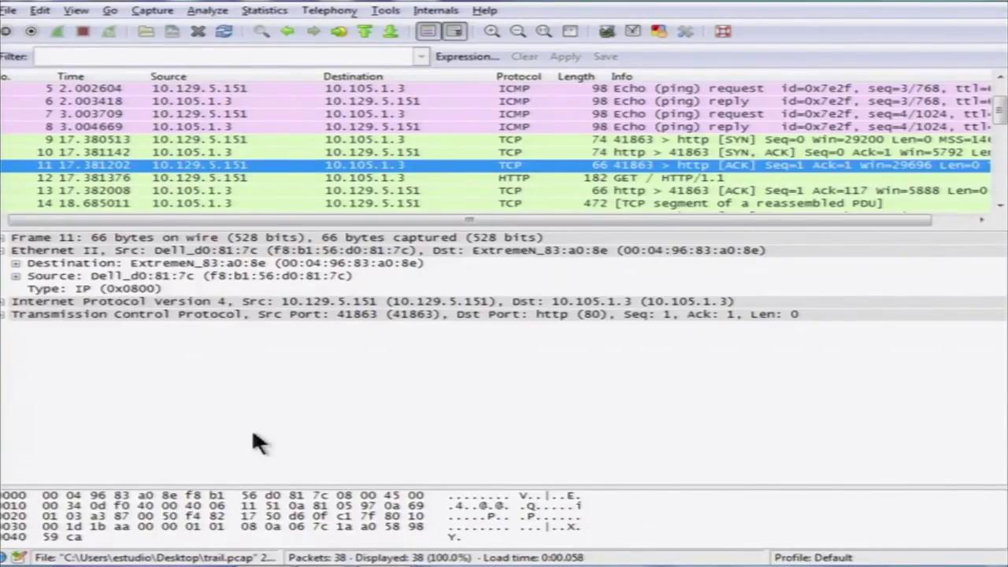
Step: Select the HTTP GET packet 12, expand its Hypertext Transfer Protocol details, and return to the start of the packet list
click(514, 176)
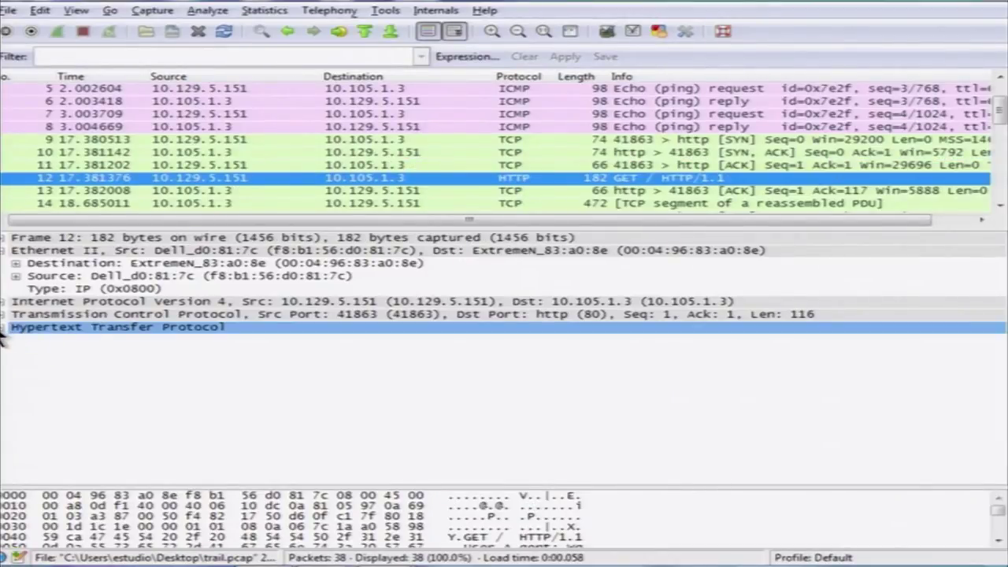
click(3, 327)
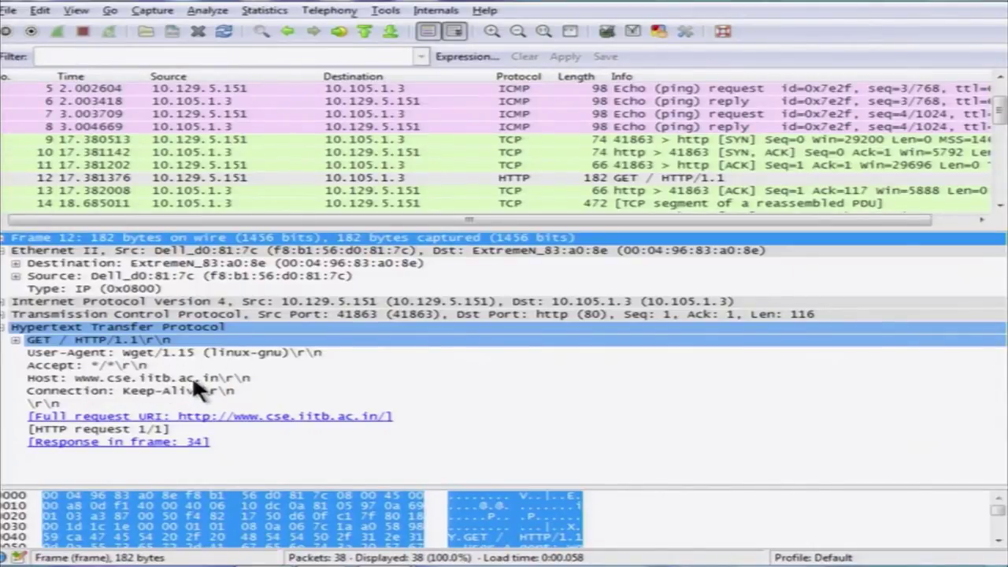
mouse_move(1002, 113)
mouse_down()
mouse_move(1002, 189)
mouse_move(1002, 101)
mouse_up()
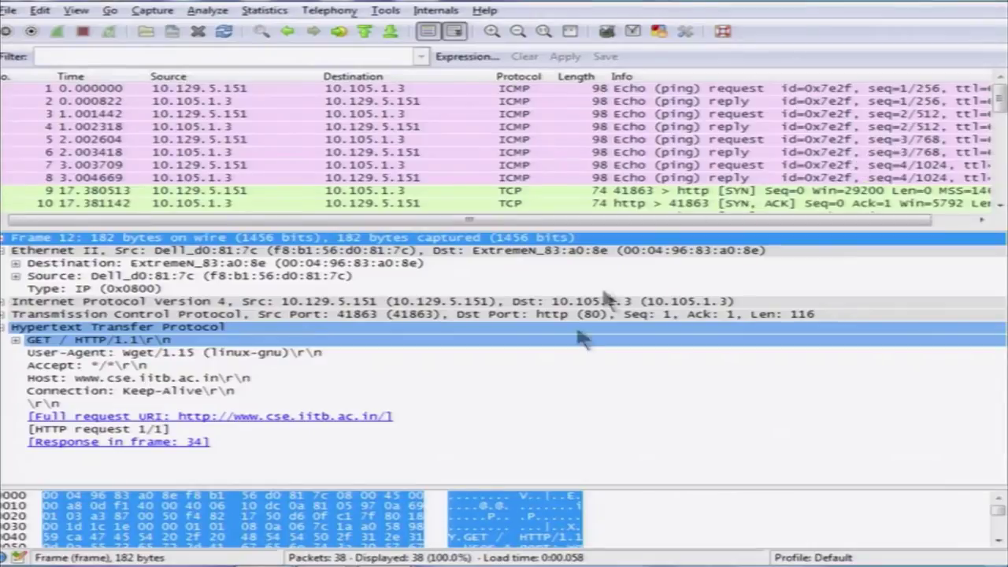
Step: Match raw bytes of the GET packet to decoded fields: TCP sequence number, source port, Ethernet destination and HTTP request version
click(256, 516)
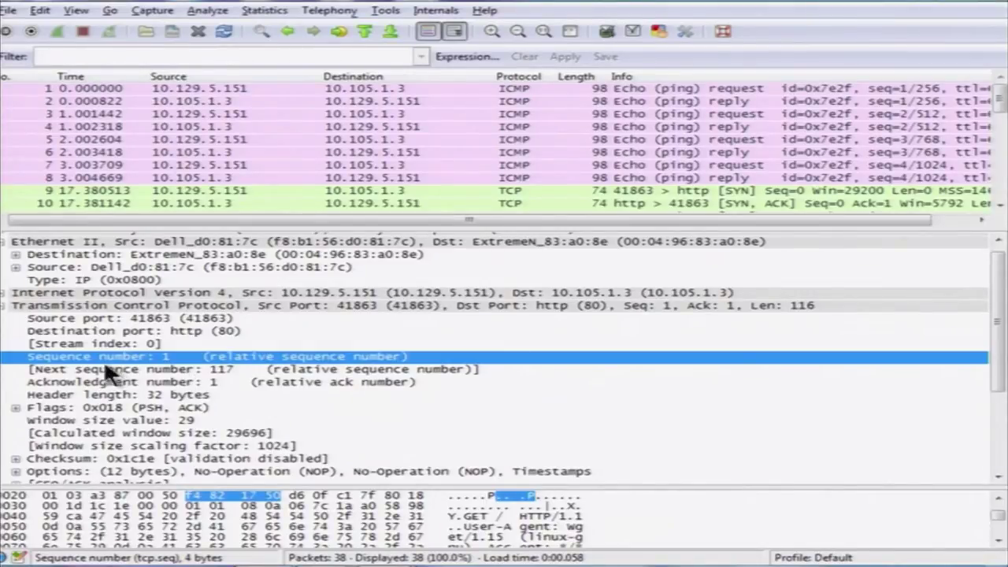
click(147, 318)
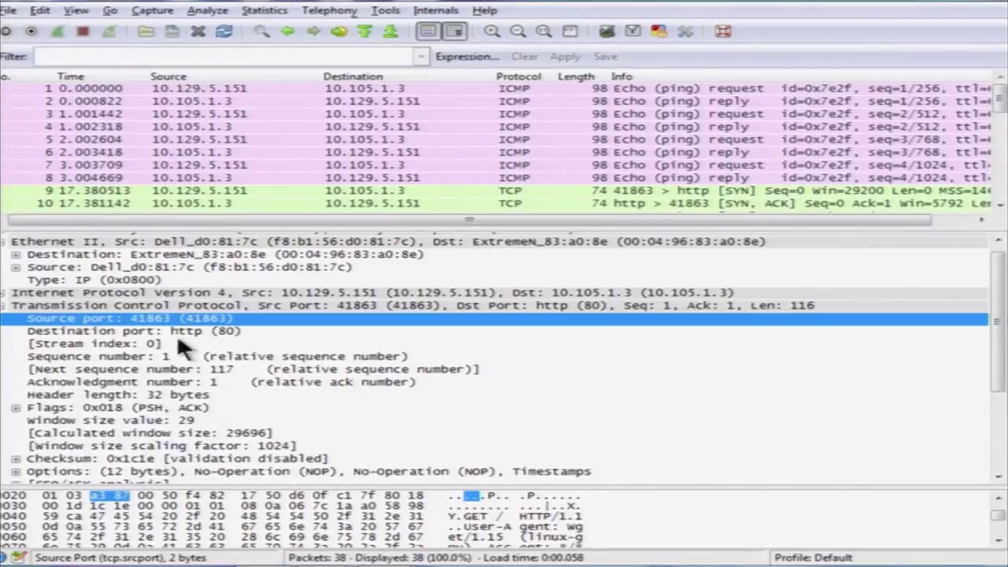
click(266, 256)
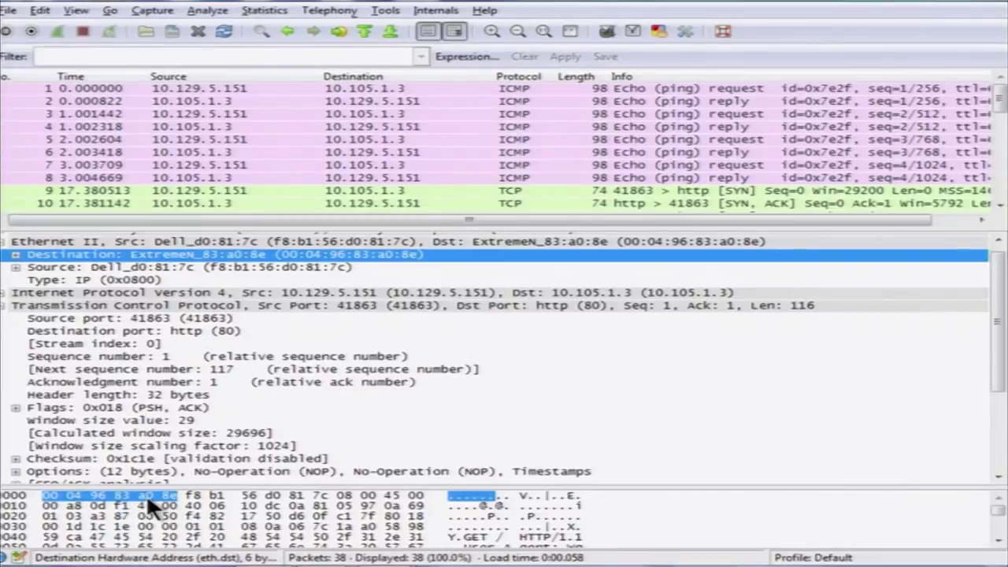
click(344, 539)
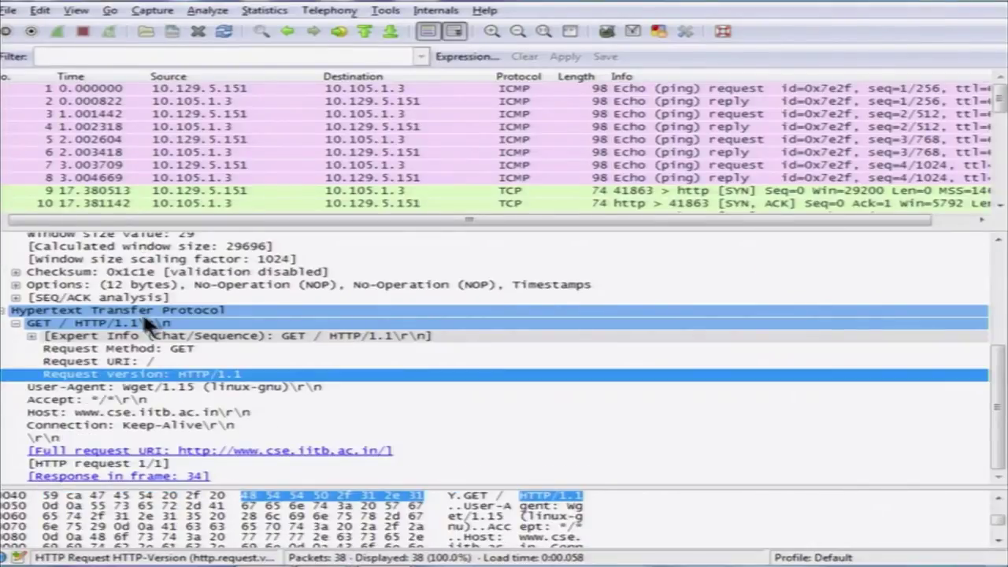